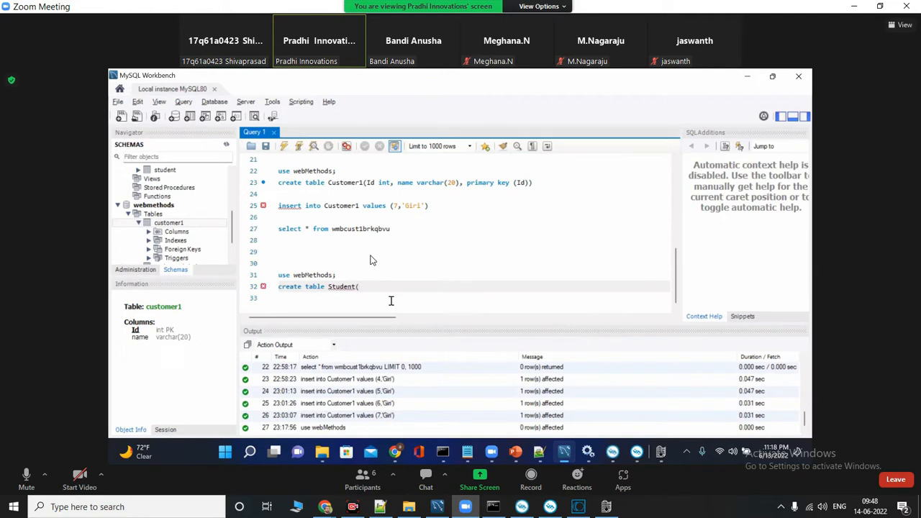
Complete and execute 'create table Student(Id int, name varchar(20), primary key(Id))' in Workbench.
text(Id int, name varchar(20))
key(BackSpace)
text(primary key ()
double_click(363, 287)
click(512, 288)
key(BackSpace)
text((Id))
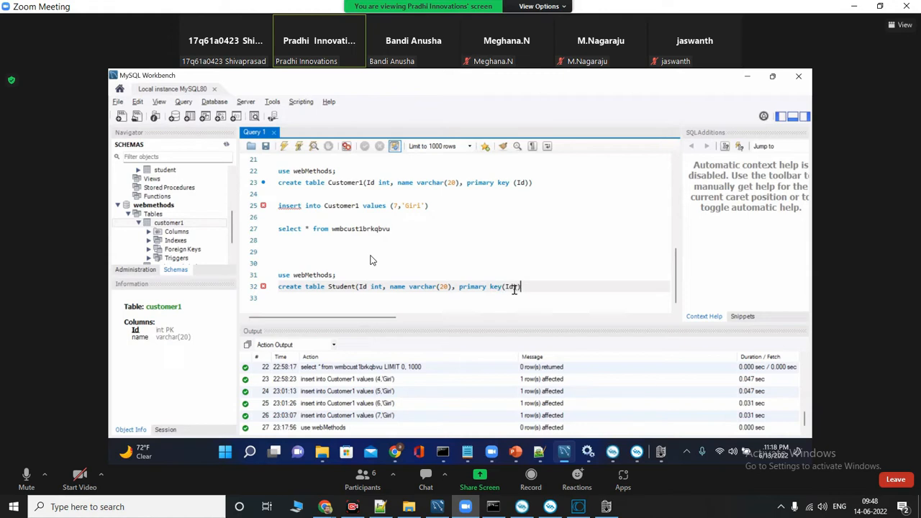
key(shift+Home)
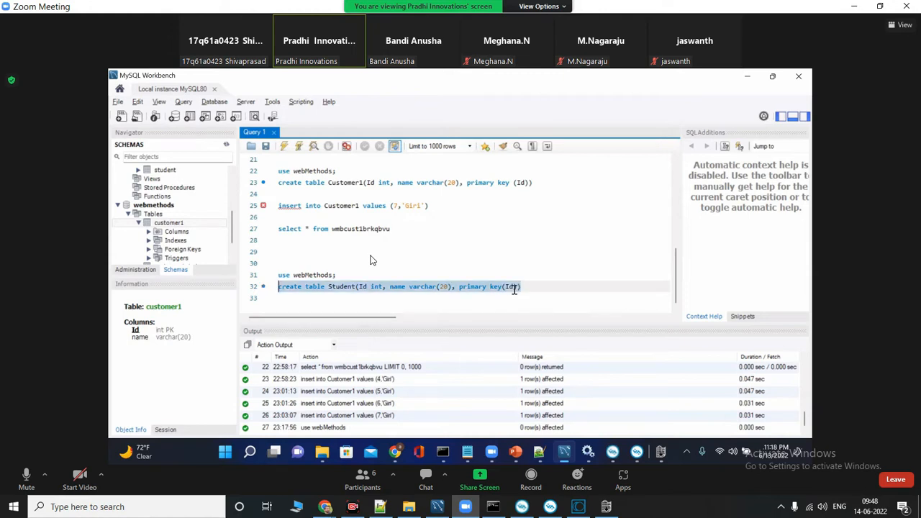
click(284, 146)
click(549, 299)
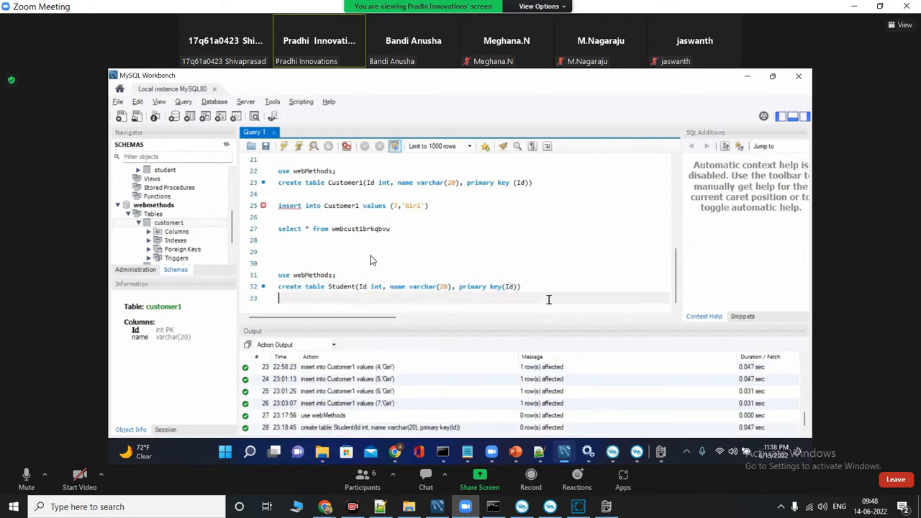
Insert a student row with id 1 and the student's name into the student table.
key(Return)
key(Return)
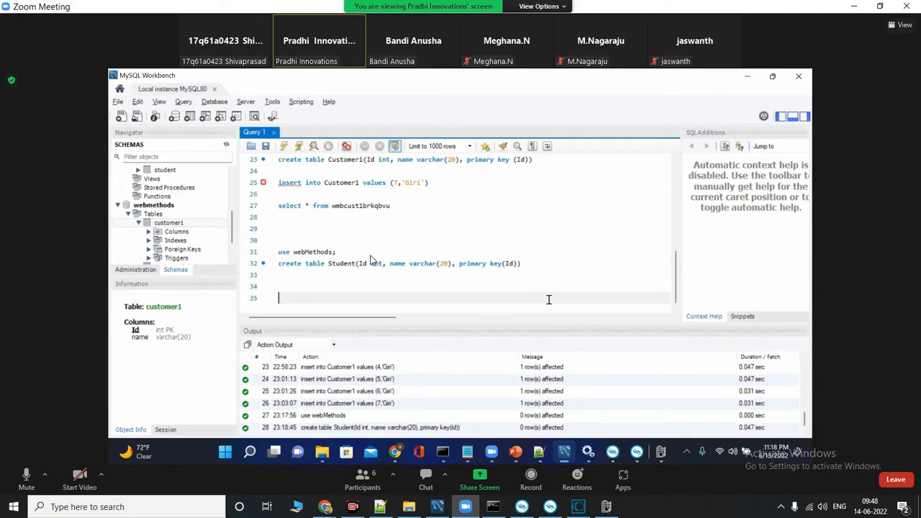
key(Up)
text(insert )
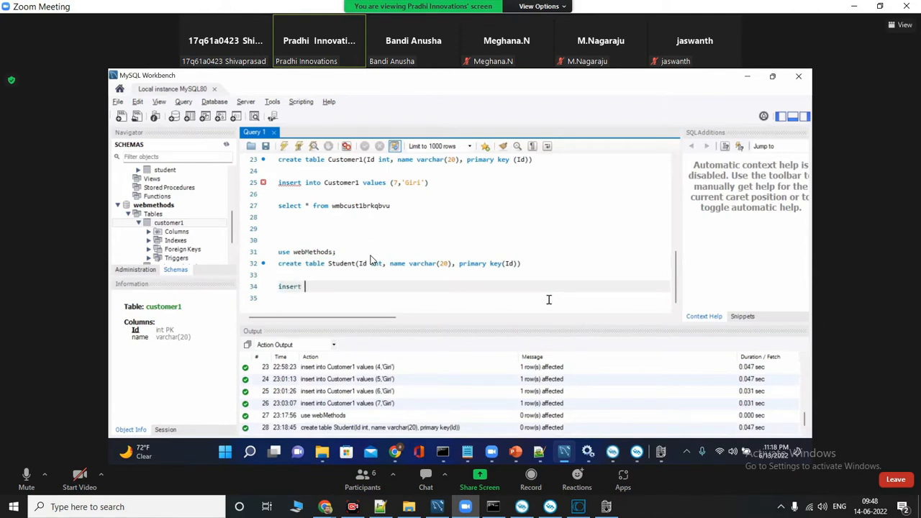
text(into student (id, name)
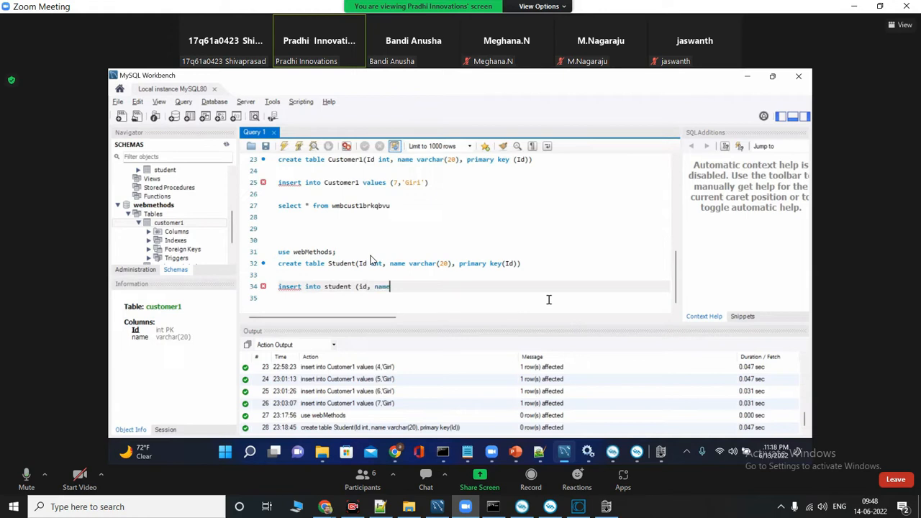
text() values(1,'S)
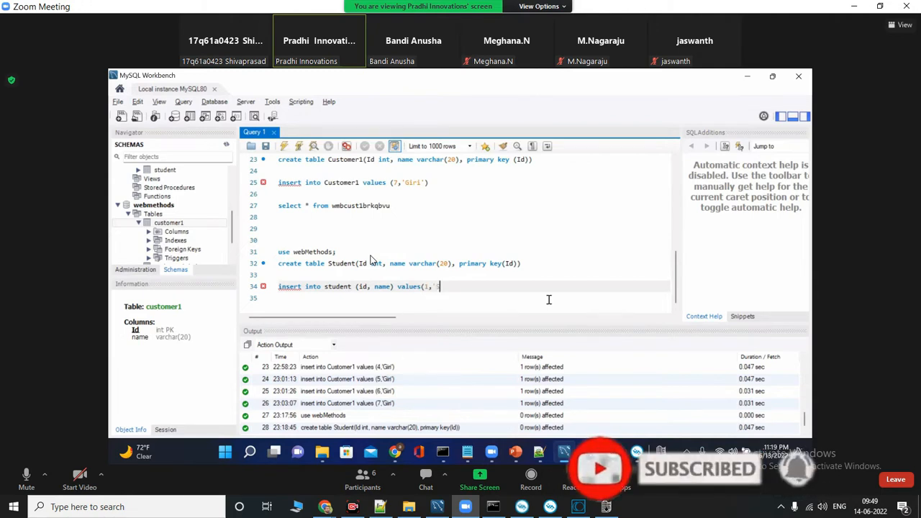
text(hiva')
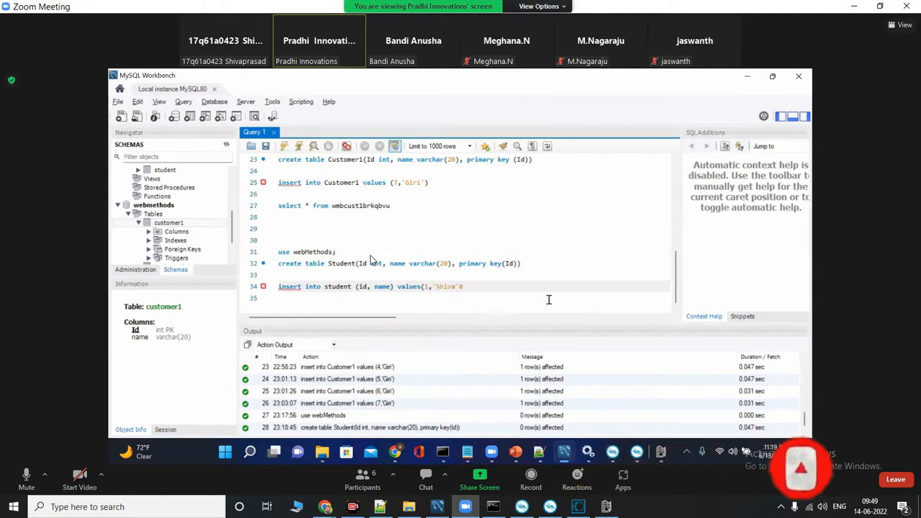
text())
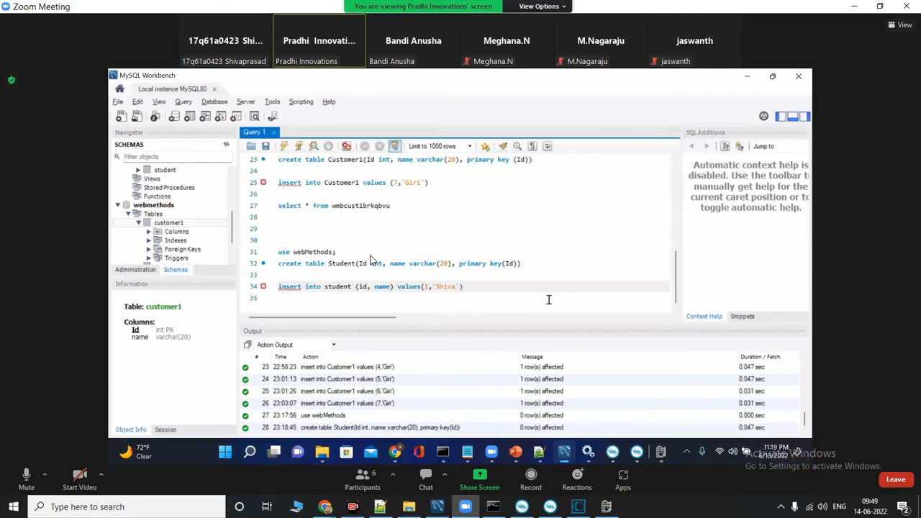
key(shift+Home)
key(ctrl+Return)
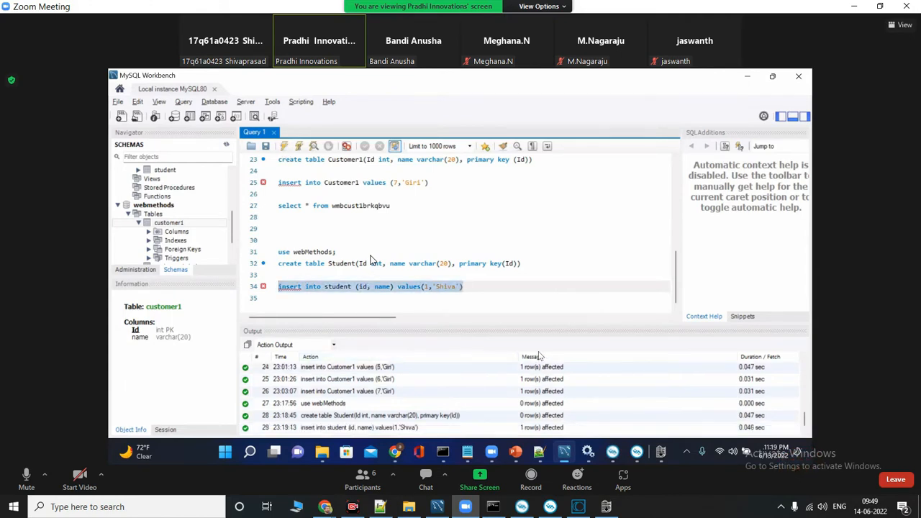
click(499, 288)
Run the query 'select * from student' in Workbench.
key(Return)
key(Return)
text(select * from student)
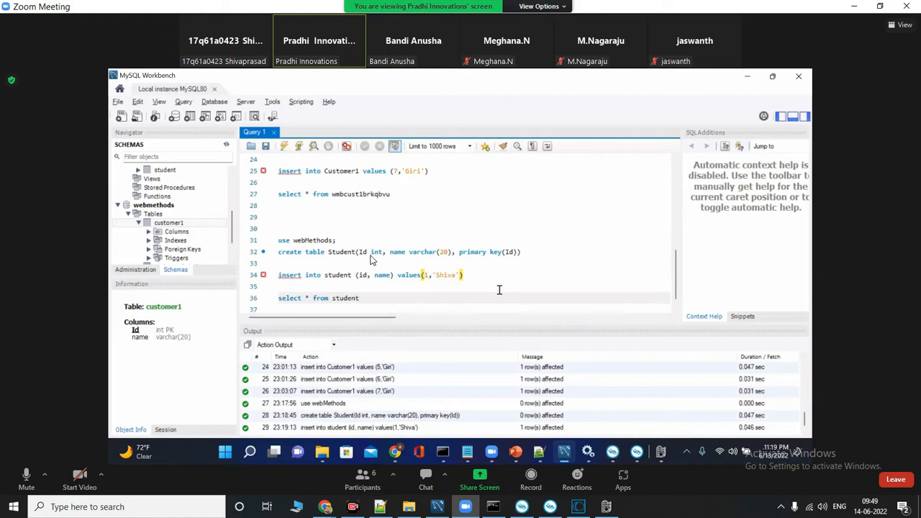
key(shift+Home)
click(283, 146)
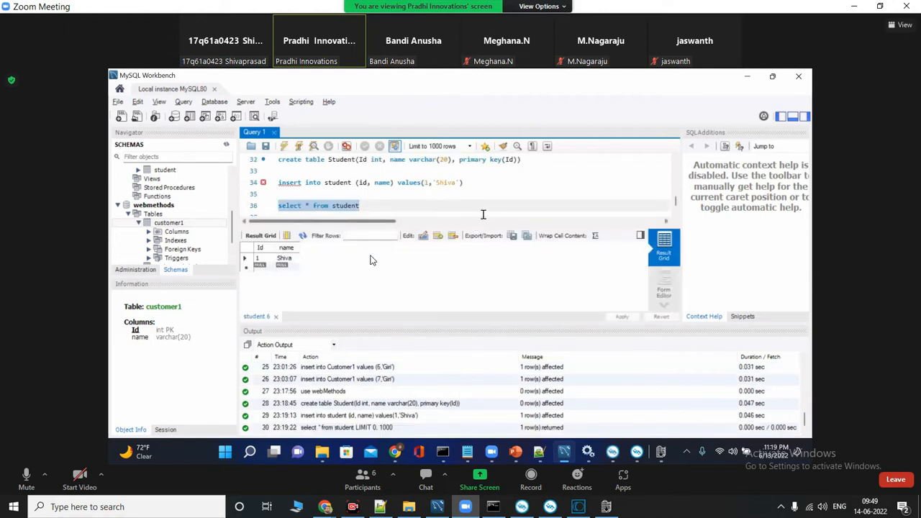
Enlarge the Result Grid and inspect the returned row with Id 1.
drag(508, 325, 508, 366)
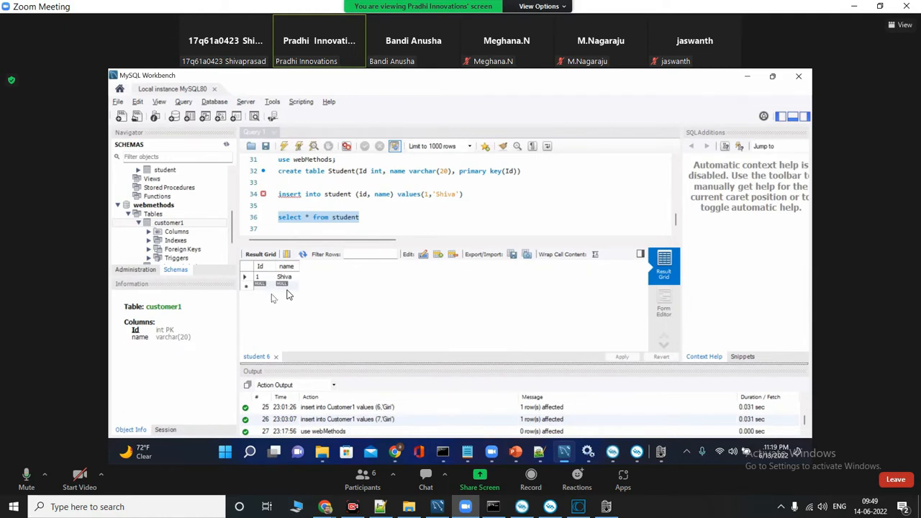
click(245, 287)
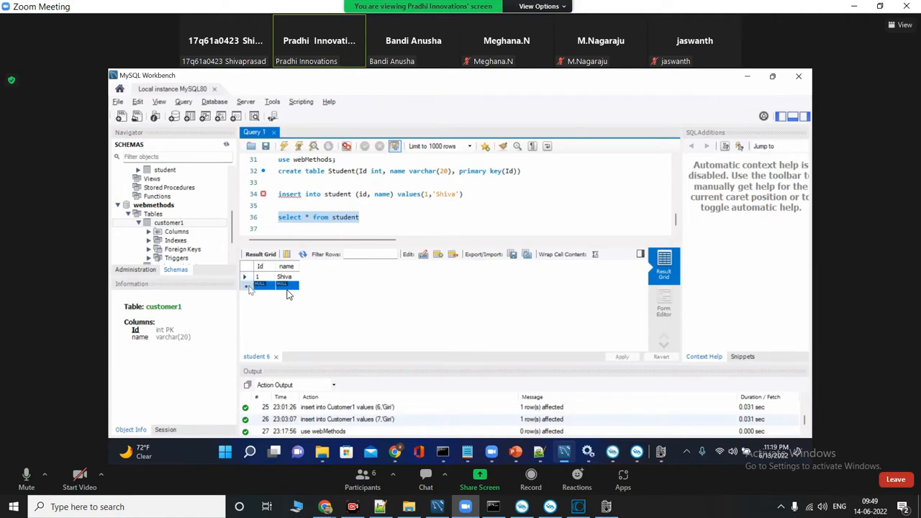
click(245, 278)
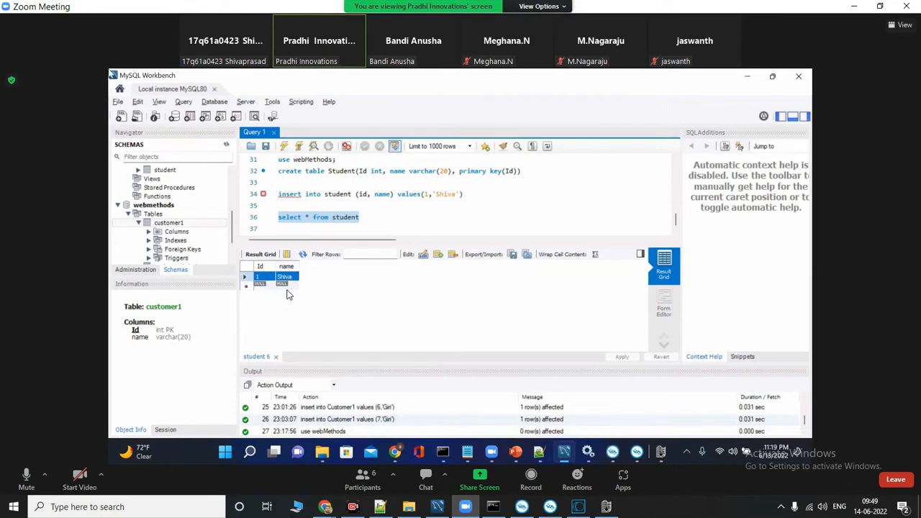
click(245, 286)
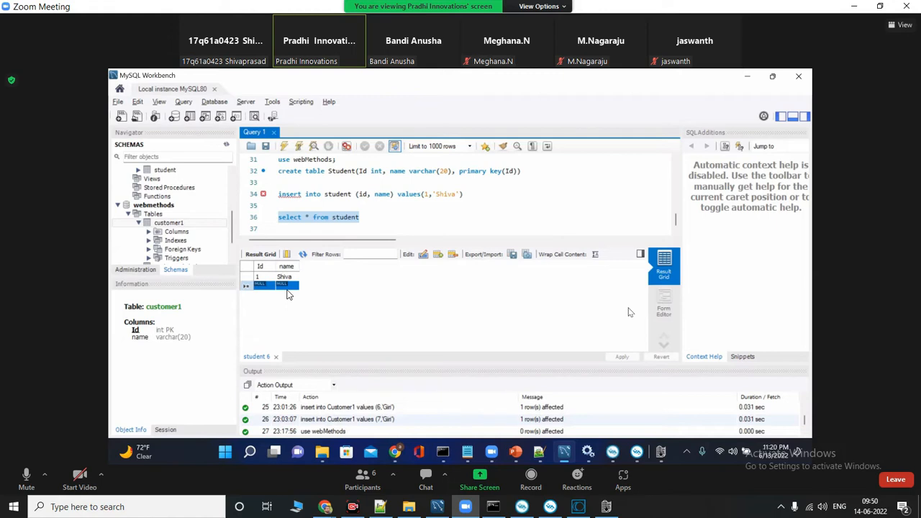
key(alt+a)
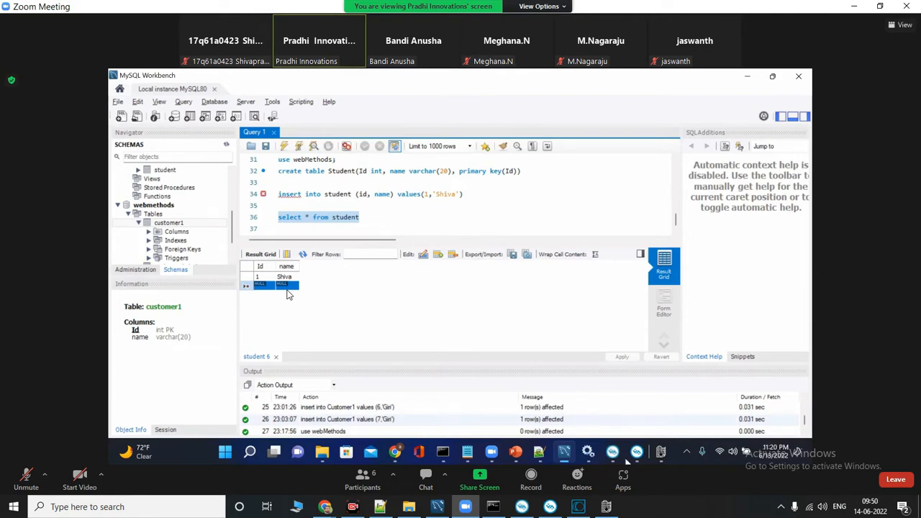
View server.log in BareTail, then switch over to Software AG Designer.
mouse_move(662, 459)
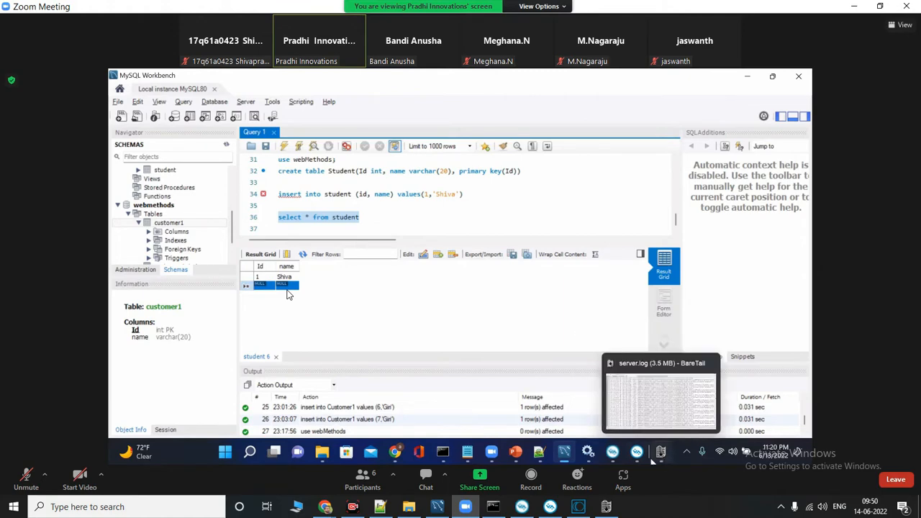
click(662, 459)
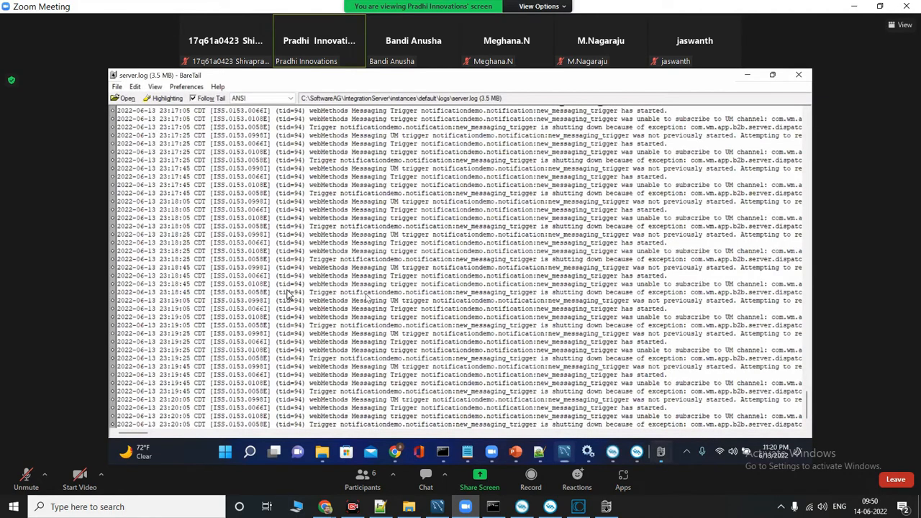
key(alt+Tab)
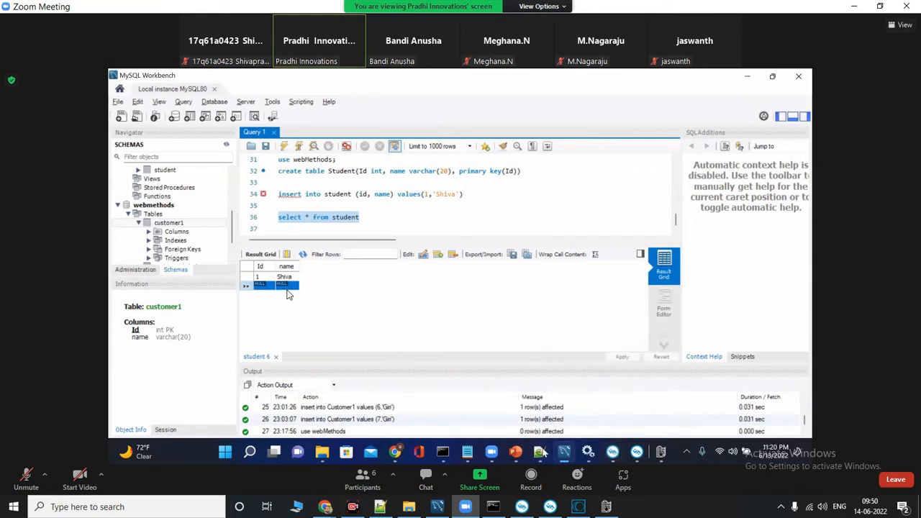
mouse_move(513, 459)
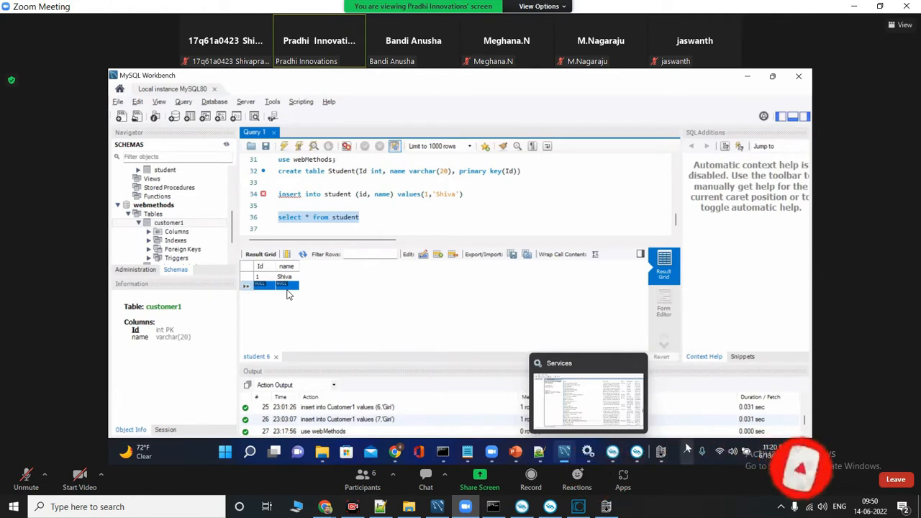
key(alt+Tab)
key(alt+Tab)
key(alt+Tab)
key(alt+Tab)
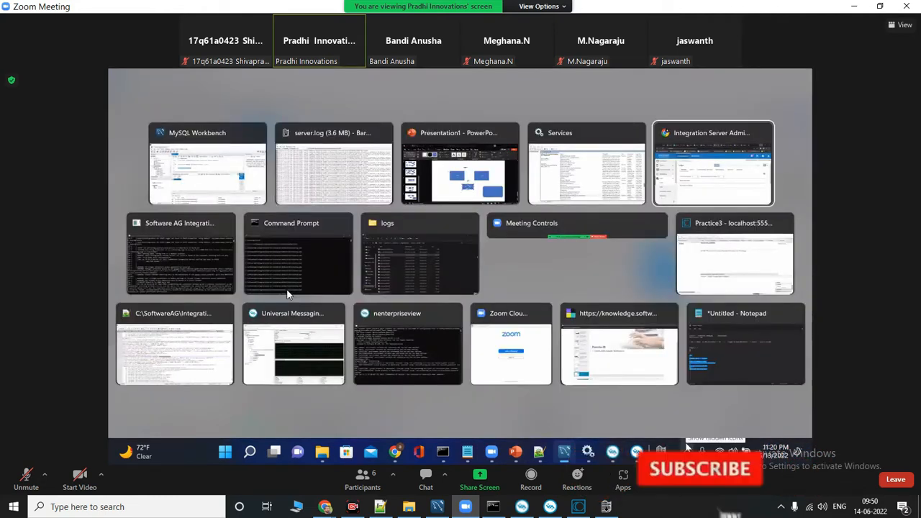
key(alt+Tab)
key(alt+Tab)
key(alt+Tab)
key(alt+Tab)
key(alt+Tab)
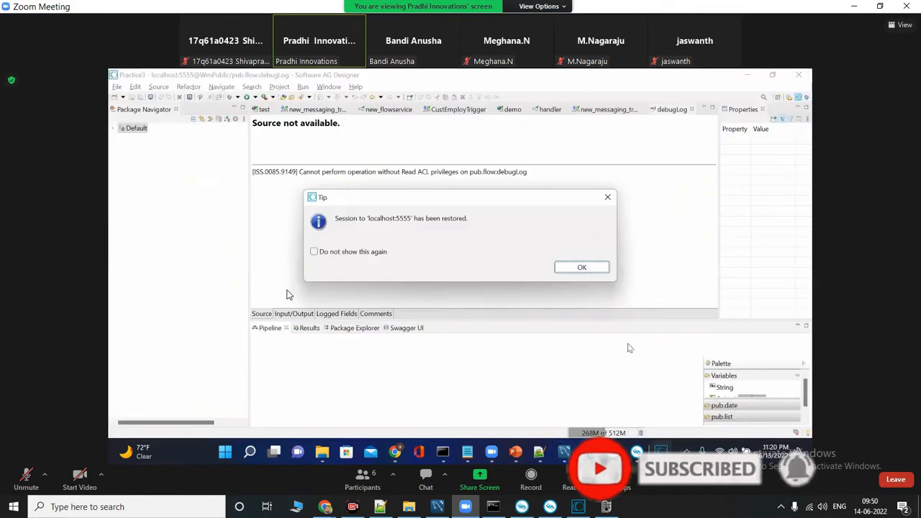
Dismiss the session-restored tip, expand the Default server and close all editor tabs.
click(595, 268)
click(122, 133)
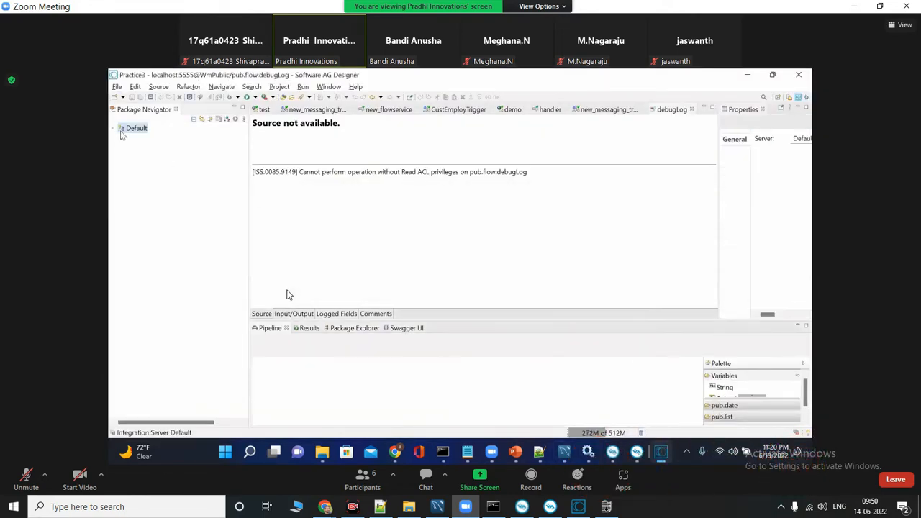
click(113, 129)
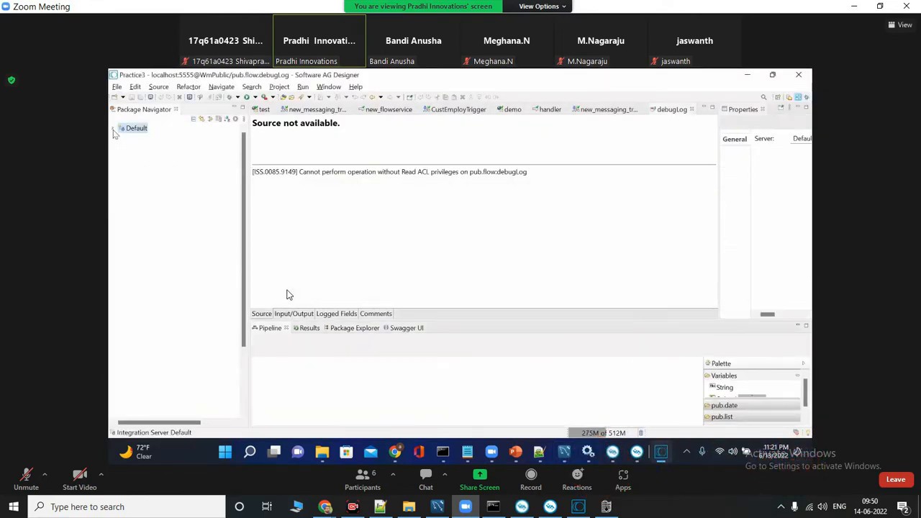
right_click(473, 110)
click(504, 175)
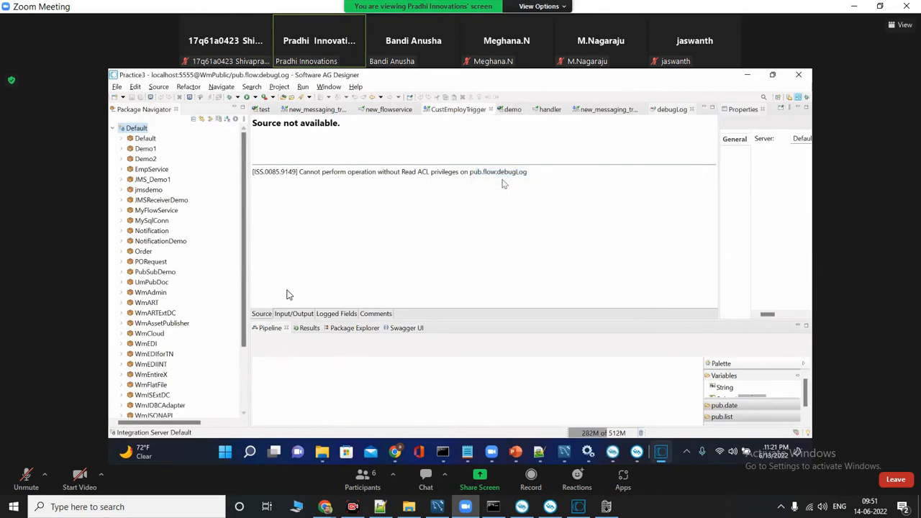
Create a new package named StudentNotif under the Default server.
right_click(148, 130)
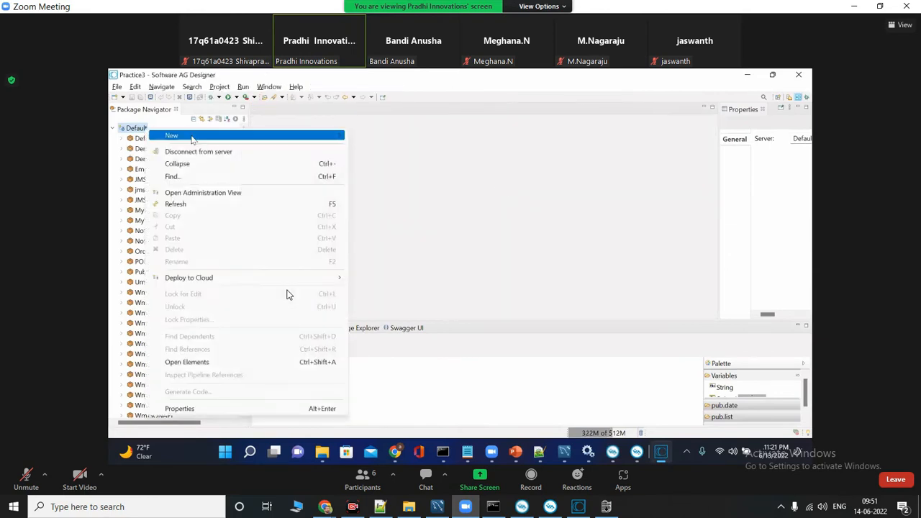
mouse_move(192, 139)
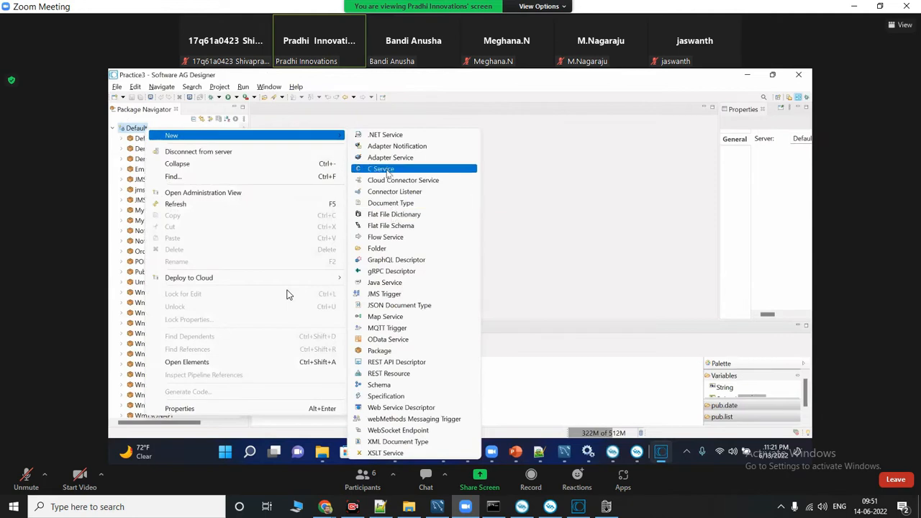
click(394, 352)
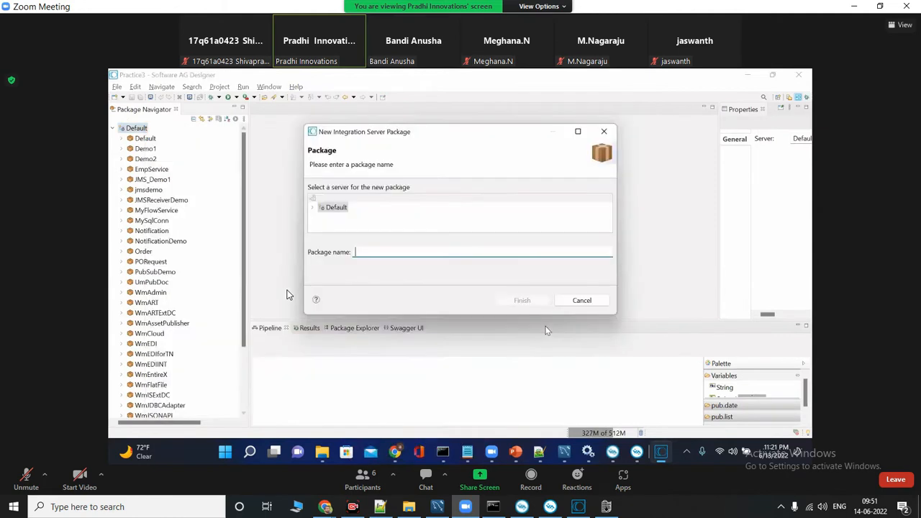
text(Student)
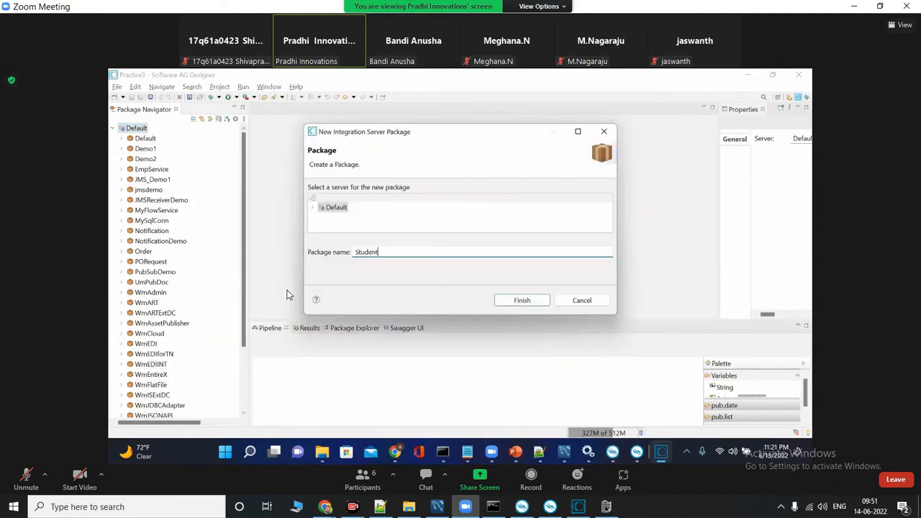
text(Notif)
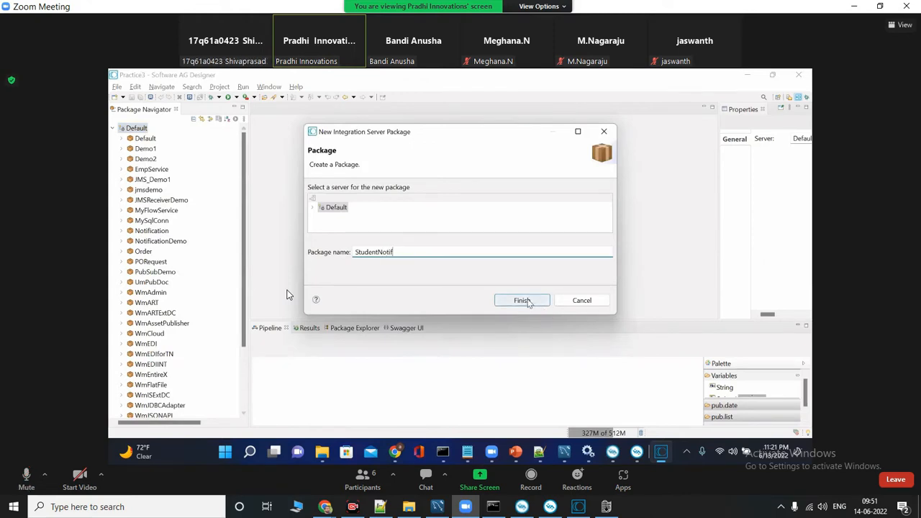
click(530, 302)
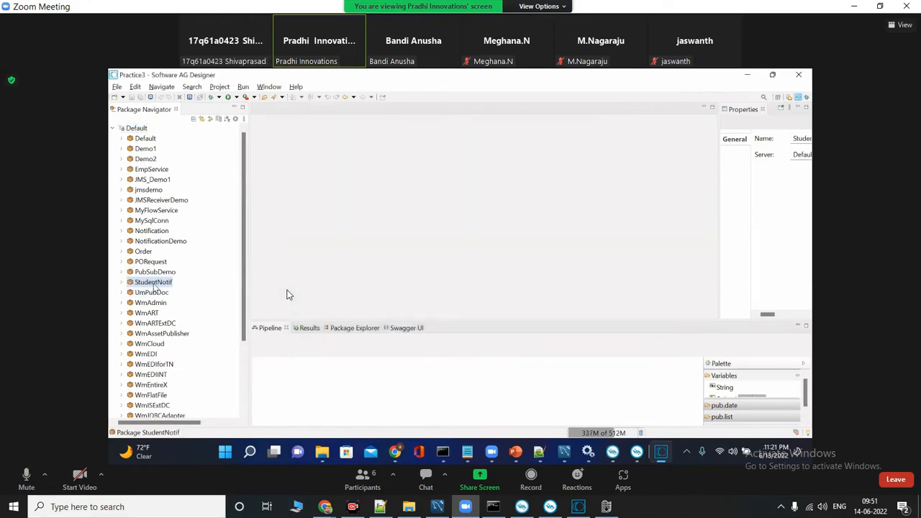
right_click(153, 283)
Add a folder named studentnotif to the StudentNotif package.
mouse_move(301, 79)
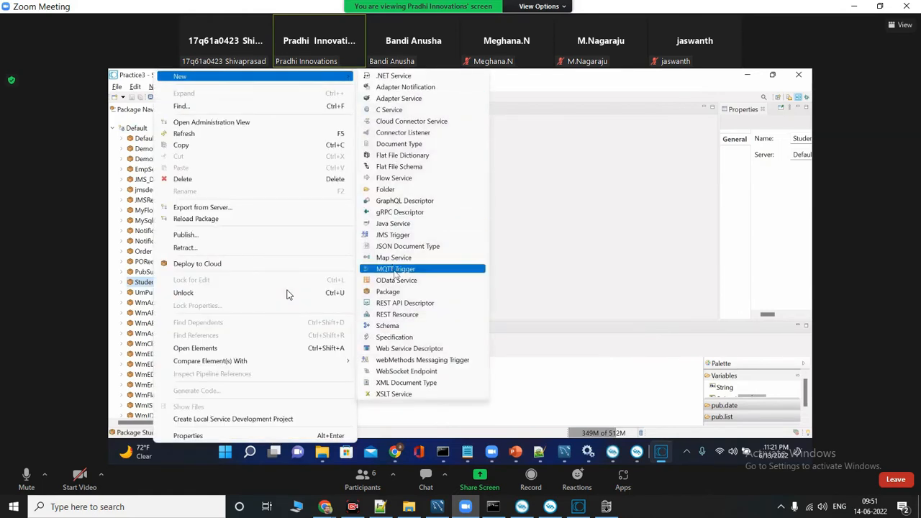
click(392, 190)
text(studentnotif)
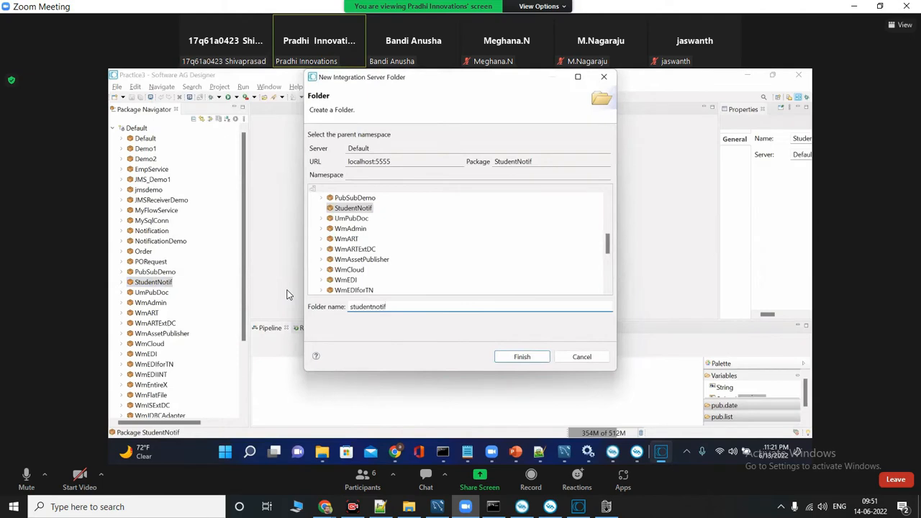
click(522, 357)
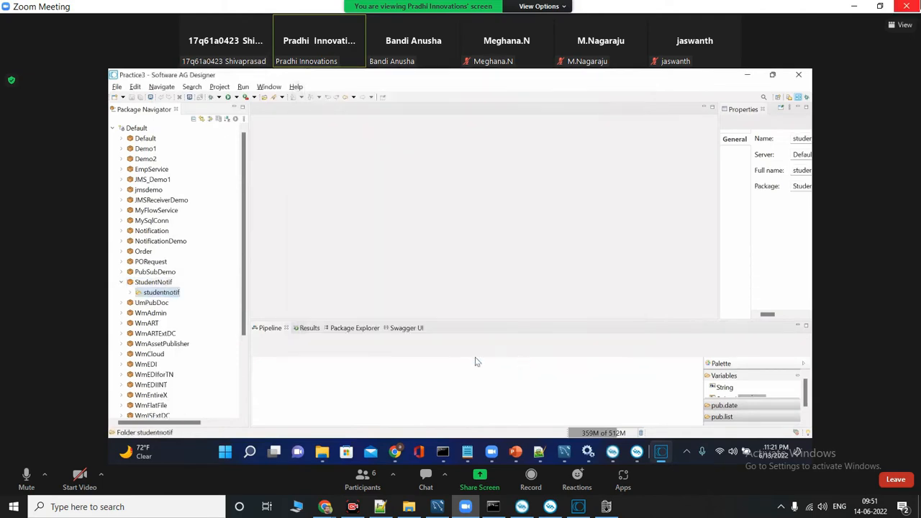
Create a notification folder inside studentnotif, replacing the rejected name 'notify'.
click(899, 25)
click(872, 118)
mouse_move(239, 52)
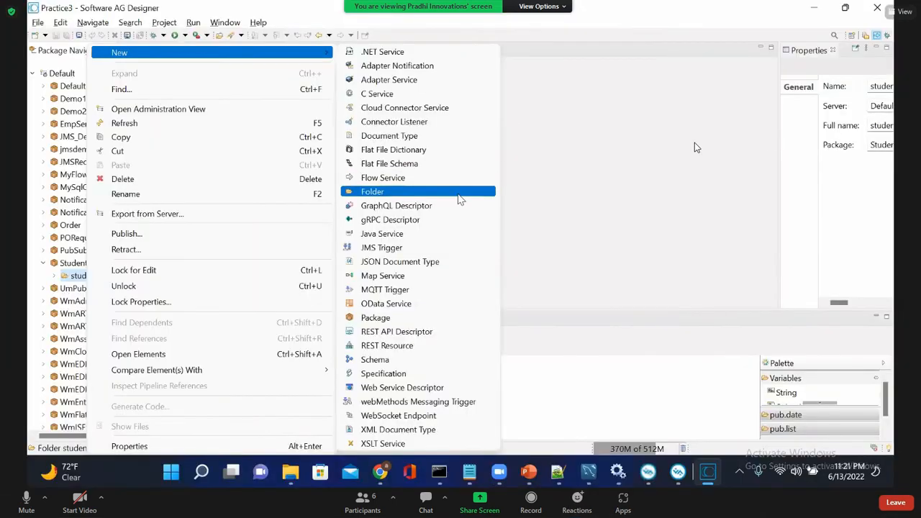
text(notify)
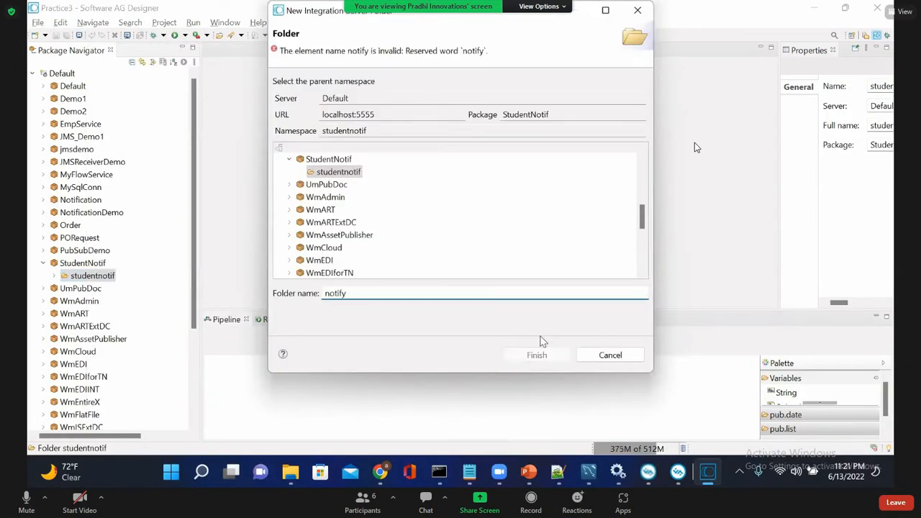
drag(365, 294, 304, 294)
click(356, 294)
key(BackSpace)
text(ication)
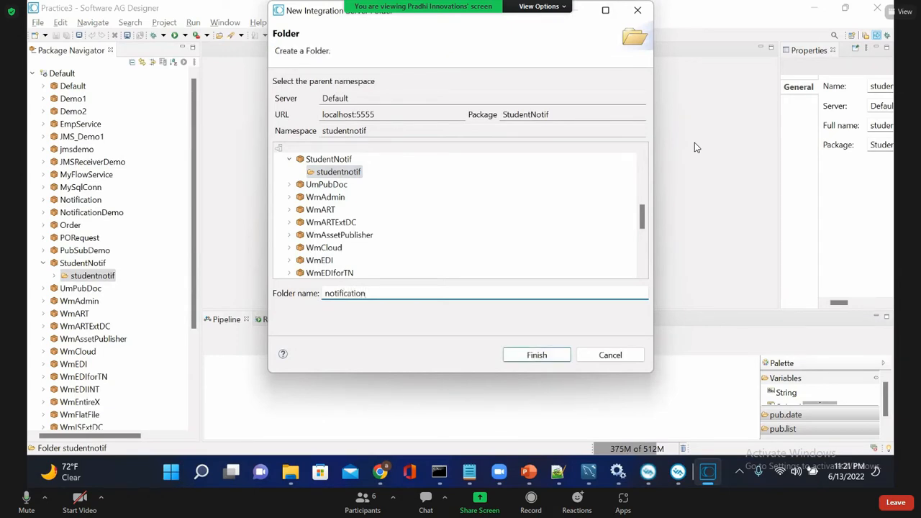
click(537, 355)
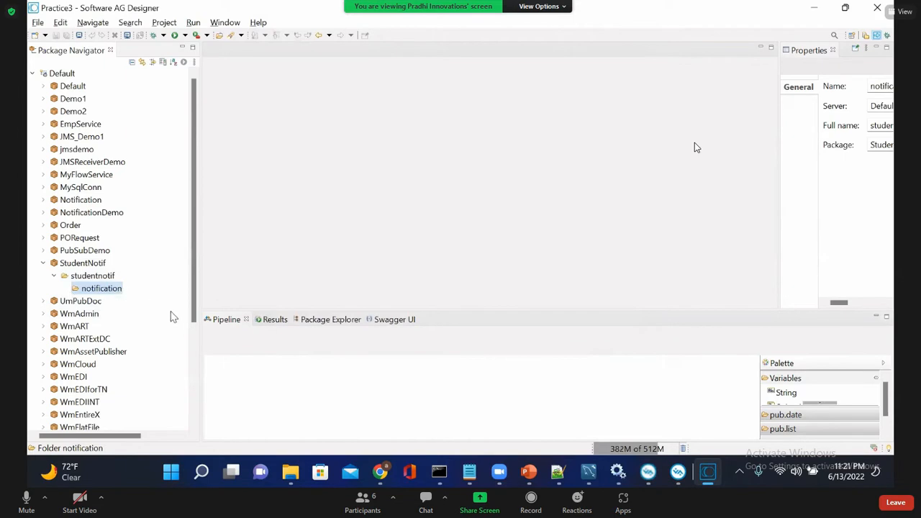
Start a new Adapter Notification in the notification folder with element name studentnotify.
right_click(117, 291)
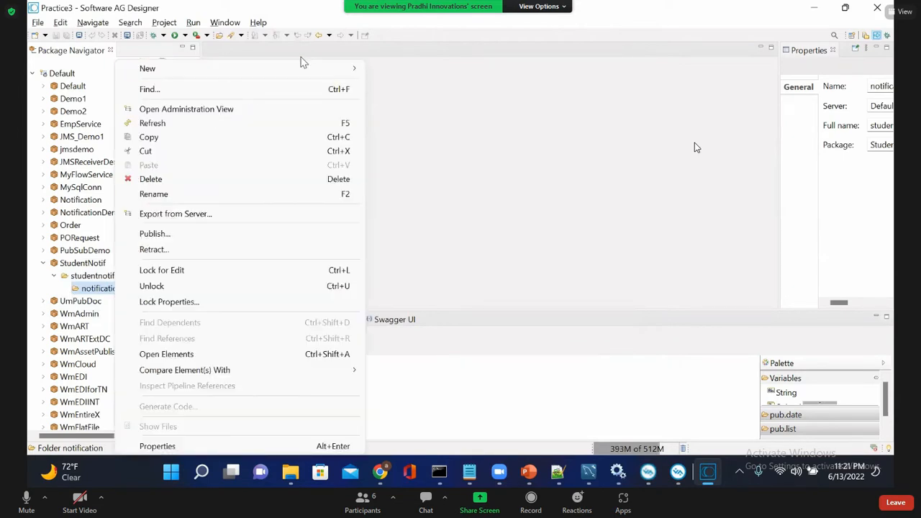
mouse_move(309, 68)
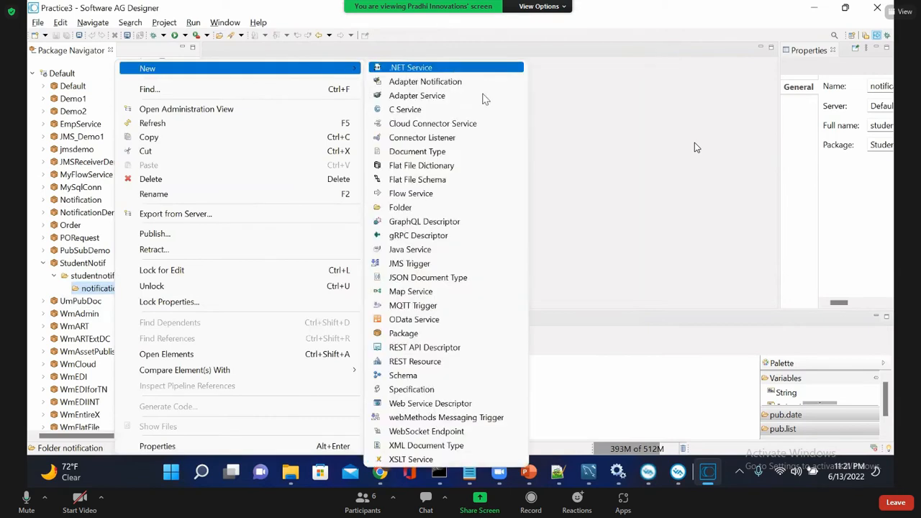
click(426, 87)
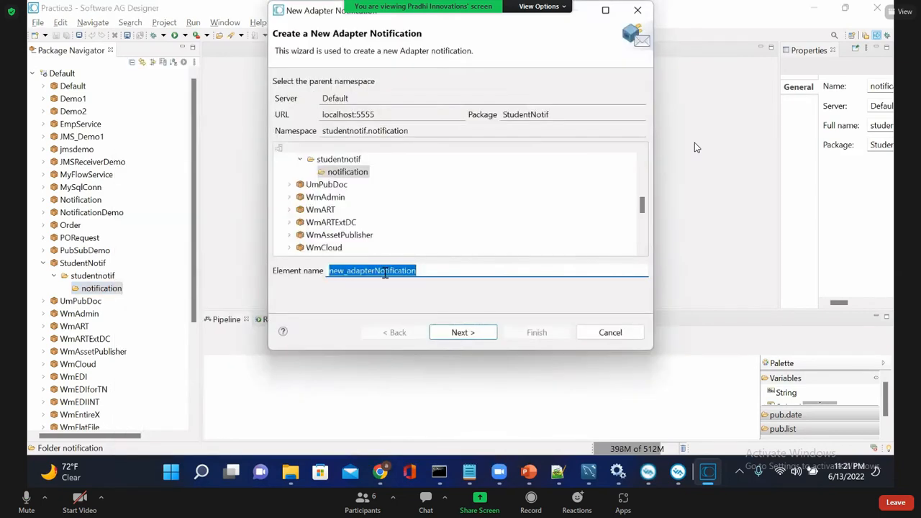
click(451, 271)
double_click(400, 265)
text(sudent)
key(BackSpace)
key(BackSpace)
key(BackSpace)
key(BackSpace)
key(BackSpace)
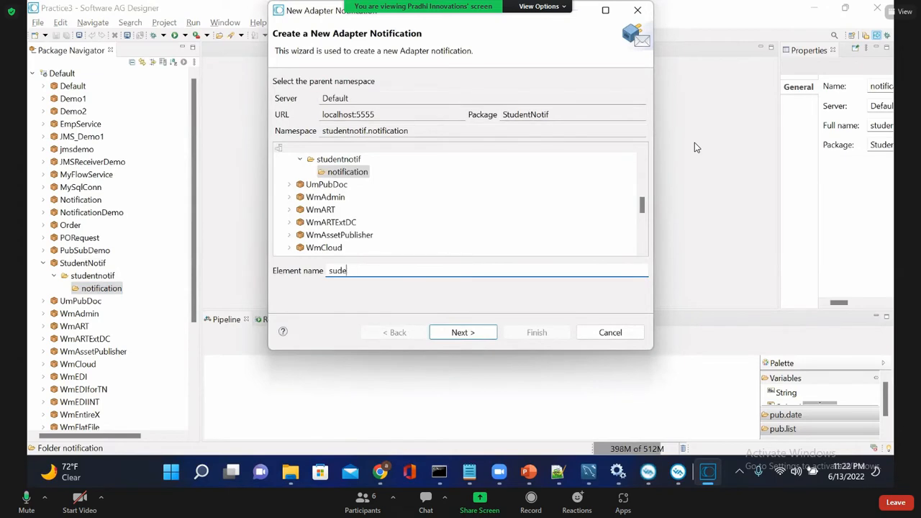
text(tudentnify)
key(BackSpace)
key(BackSpace)
key(BackSpace)
text(otify)
click(453, 333)
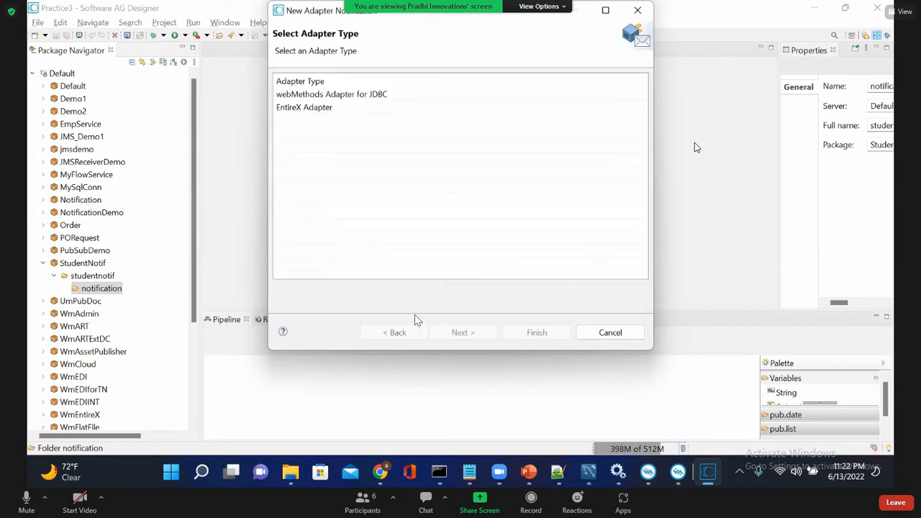
Choose webMethods Adapter for JDBC as the adapter type and continue to templates.
click(356, 99)
click(462, 334)
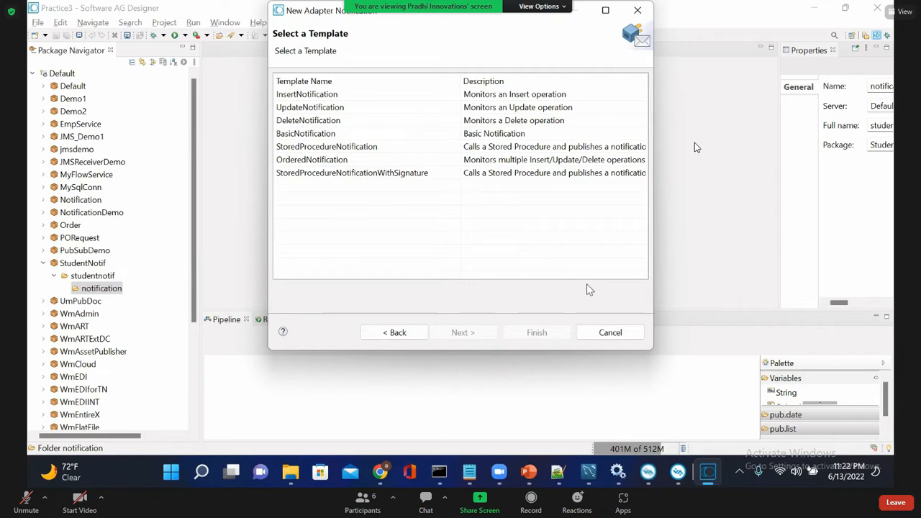
Select the InsertNotification template, which monitors insert operations.
key(alt+a)
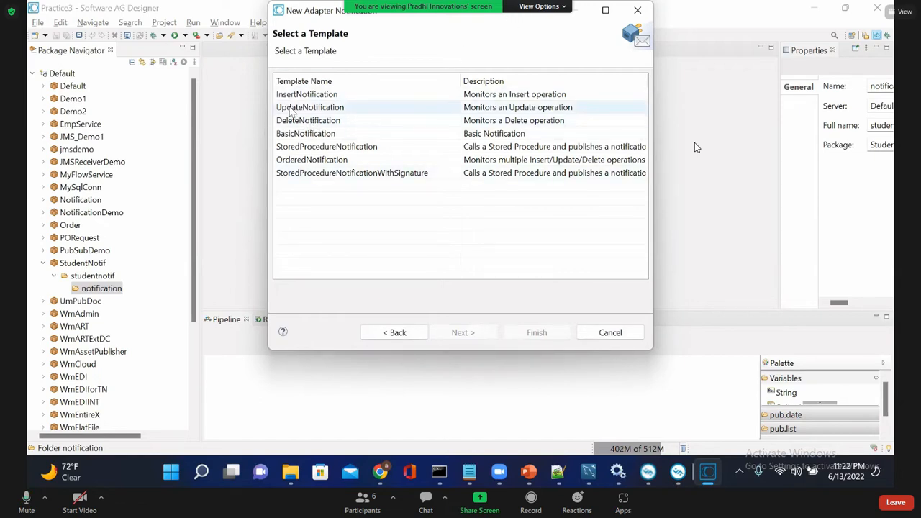
key(alt+a)
key(alt+a)
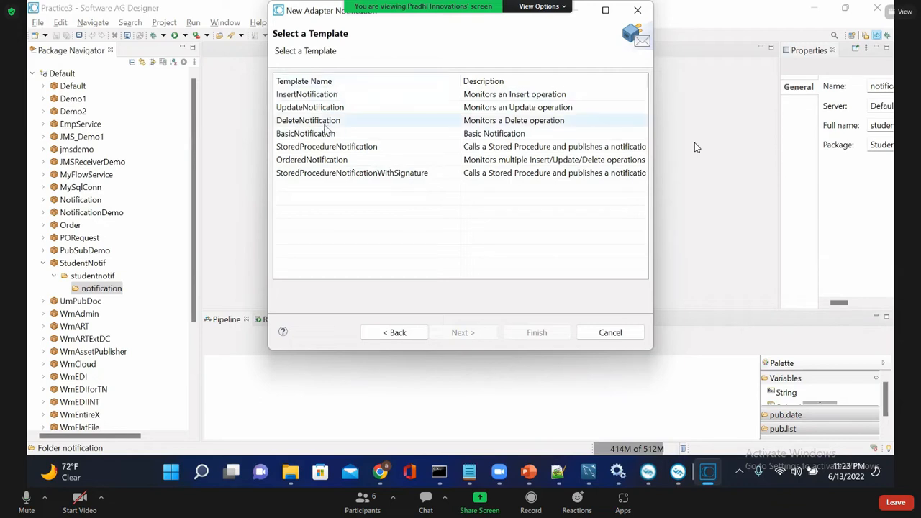
click(304, 99)
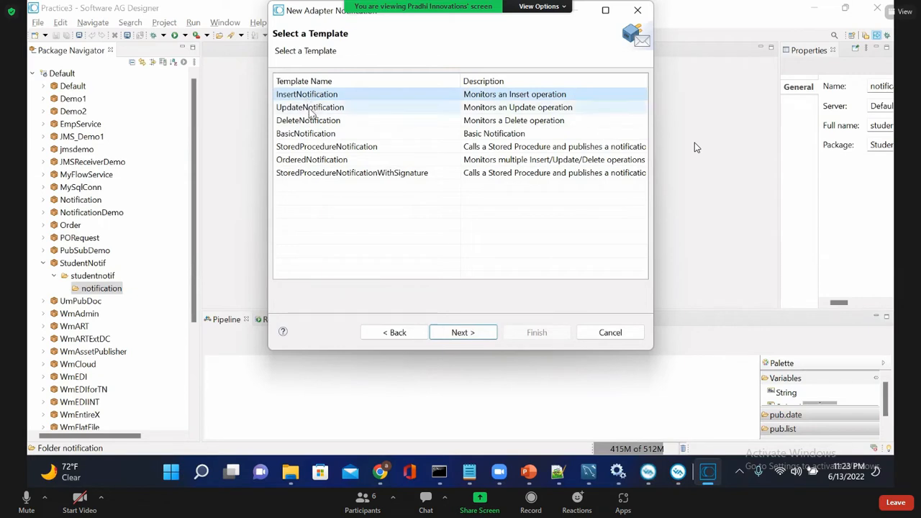
Review the UpdateNotification, DeleteNotification, BasicNotification and StoredProcedureNotification templates.
click(311, 112)
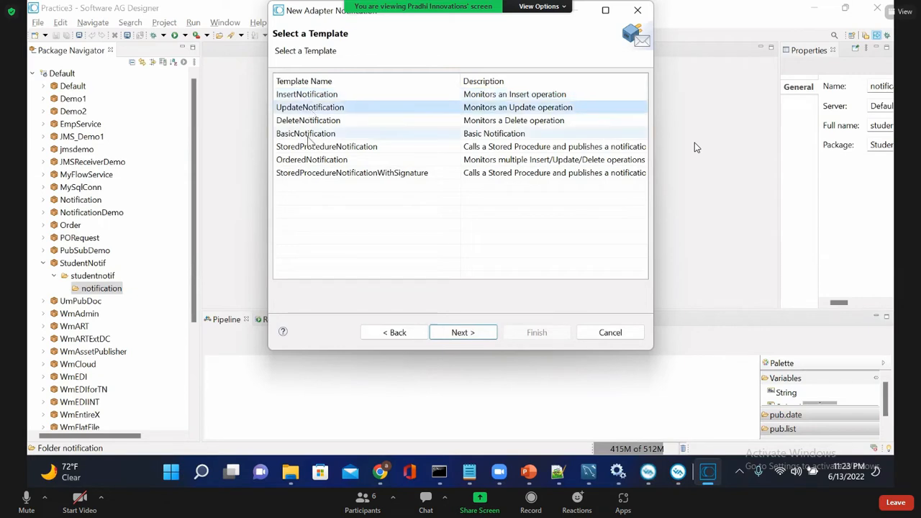
click(327, 121)
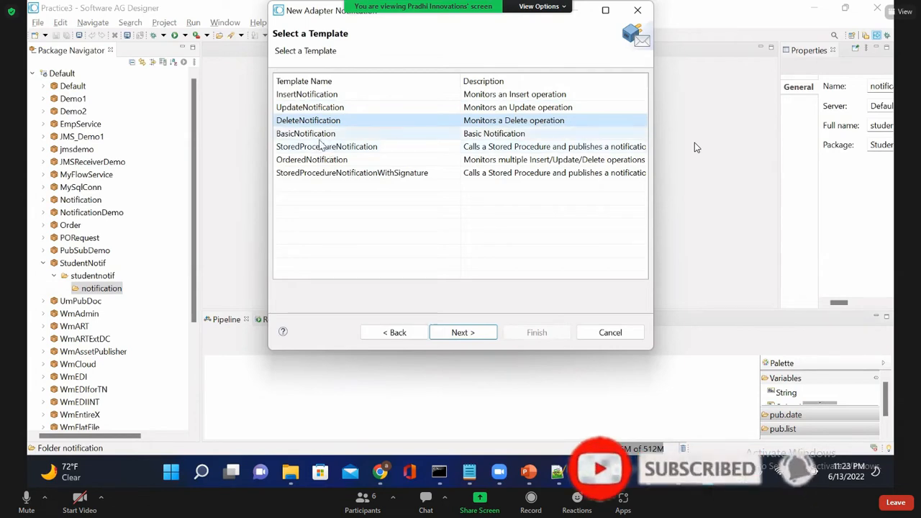
click(316, 136)
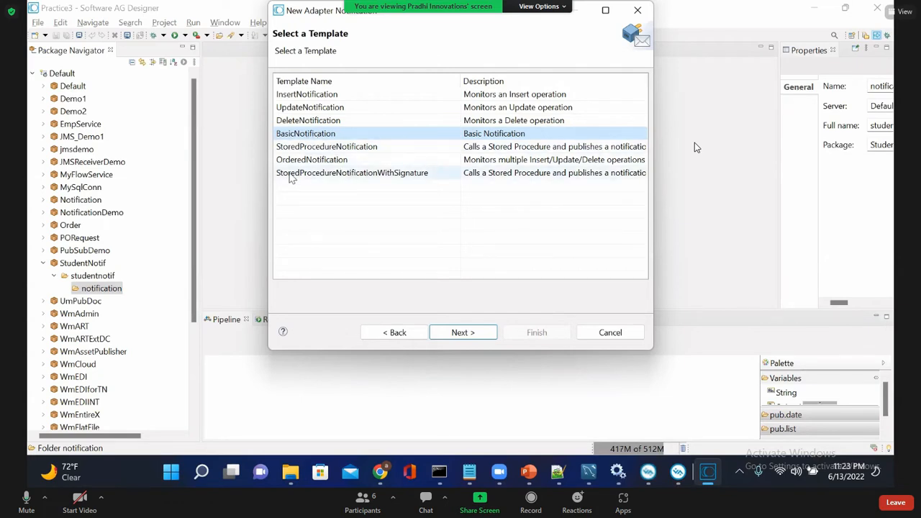
click(345, 149)
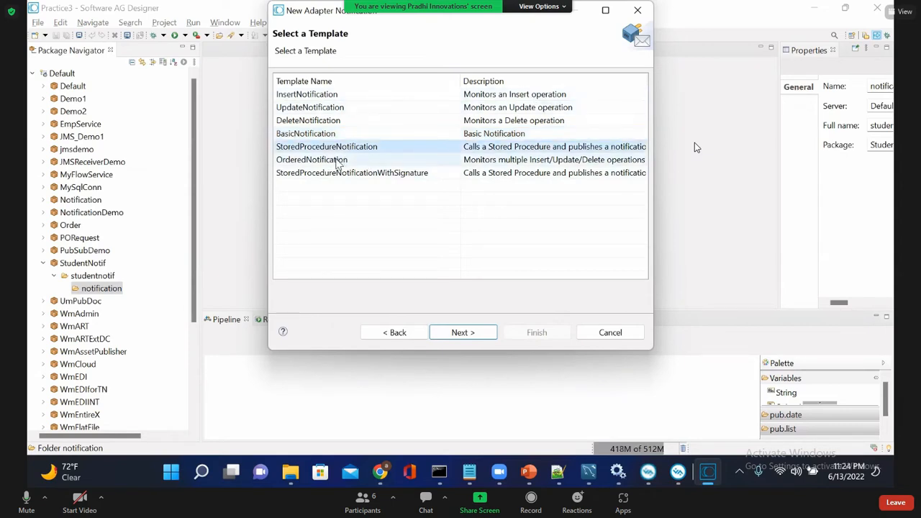
click(324, 161)
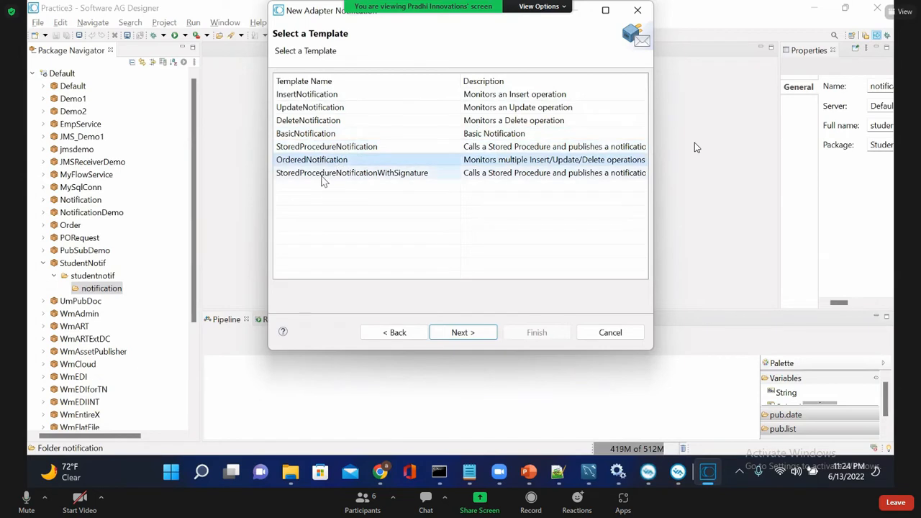
click(324, 175)
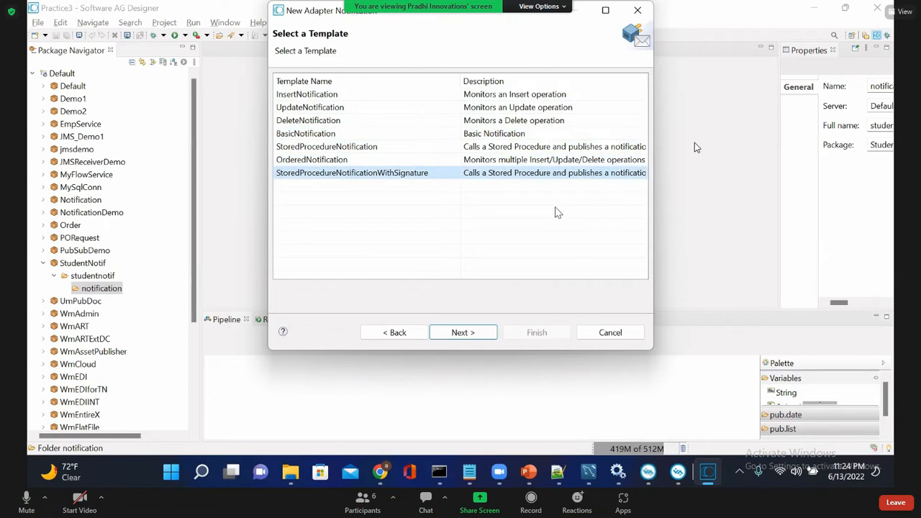
click(342, 147)
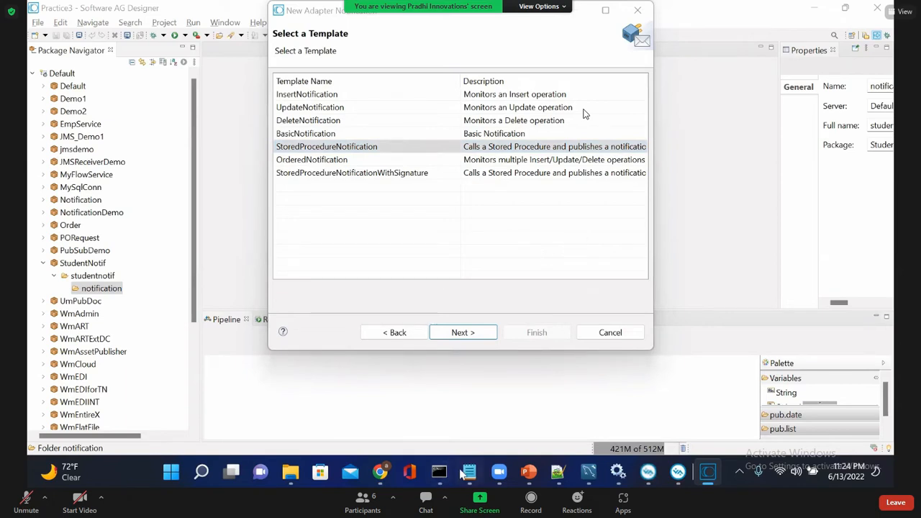
mouse_move(463, 474)
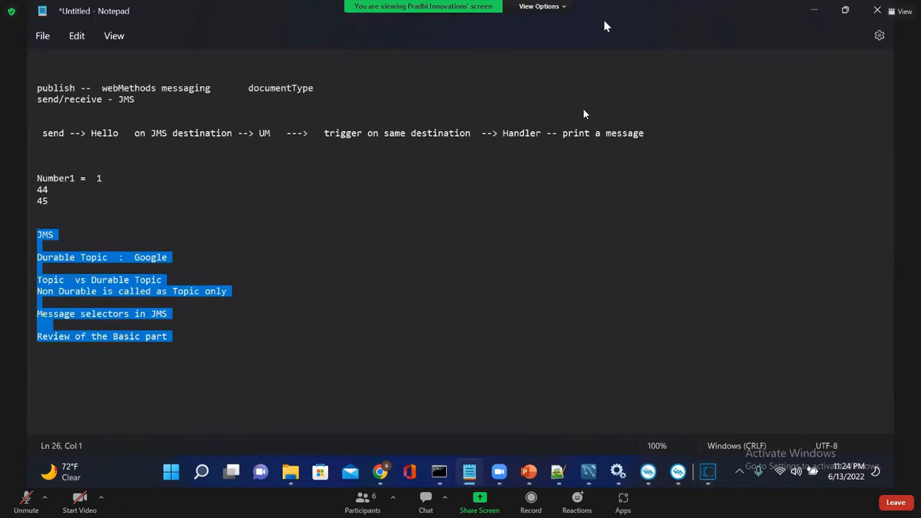
Bring the Notepad notes forward and add StoredProcedure on a new line at the end.
click(469, 399)
scroll(430, 204, down, 5)
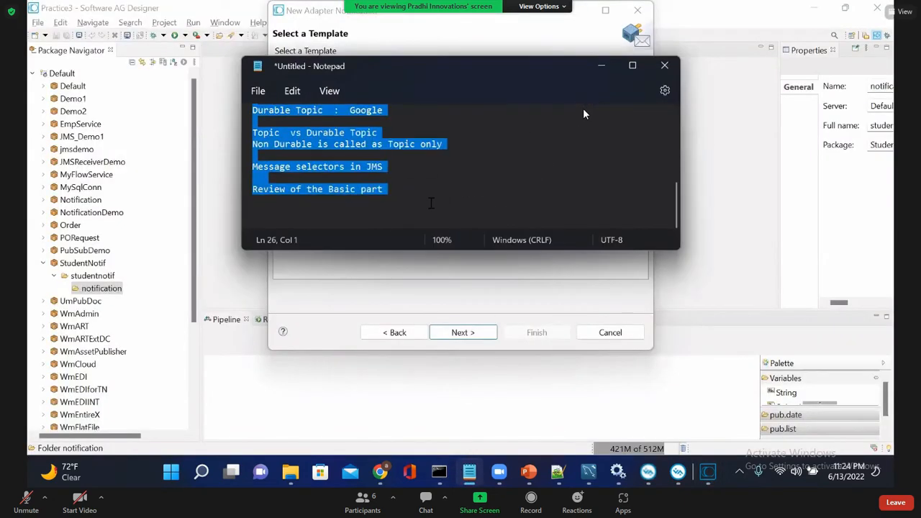
click(472, 204)
key(Return)
key(Return)
text(S)
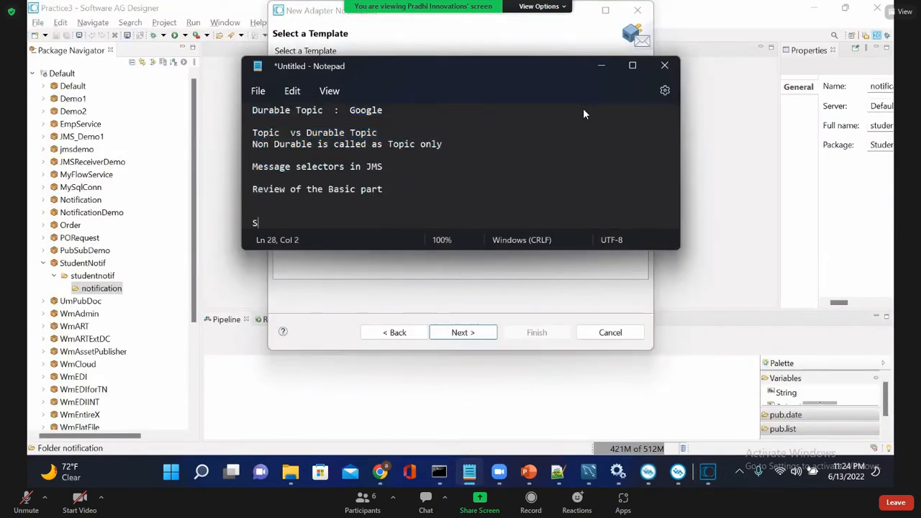
text(tore)
drag(478, 66, 707, 101)
text(dProcedure)
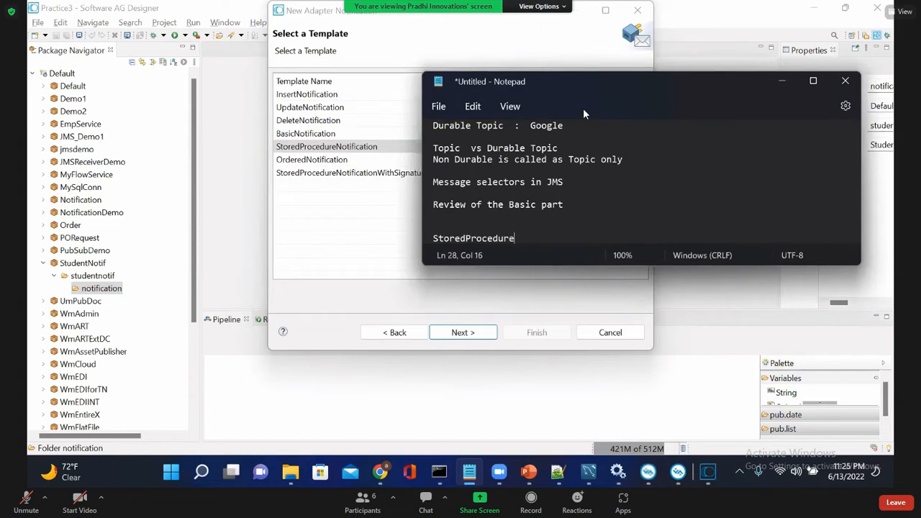
Add StroedProcedureWithSignature on the next line, then highlight both names.
key(Return)
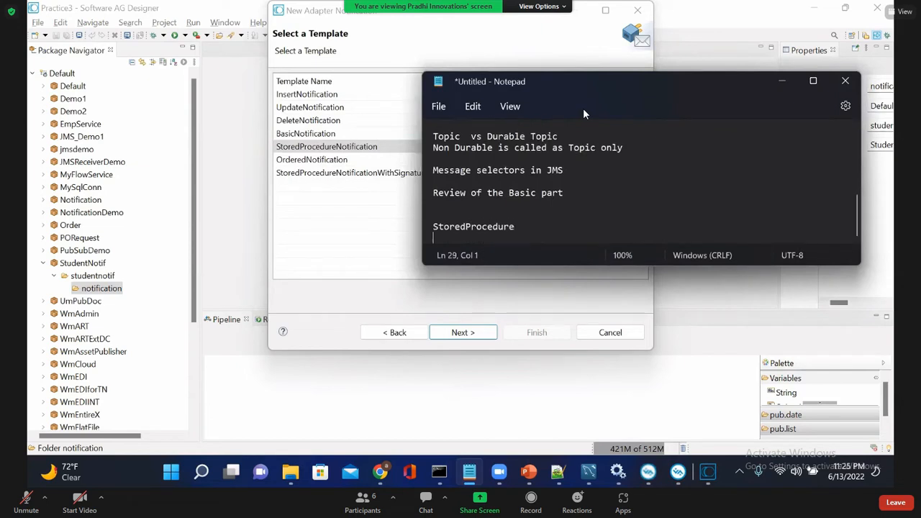
text(StroedProcedureWithSignature)
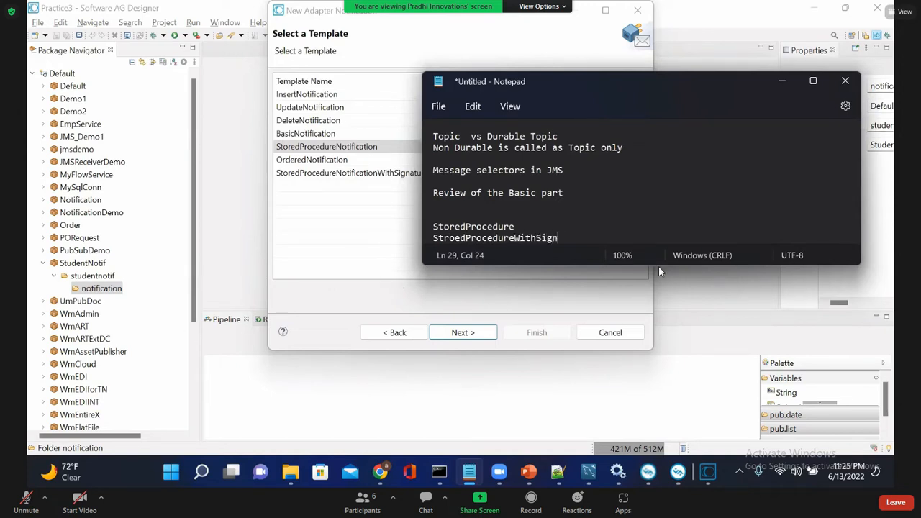
key(Return)
key(Return)
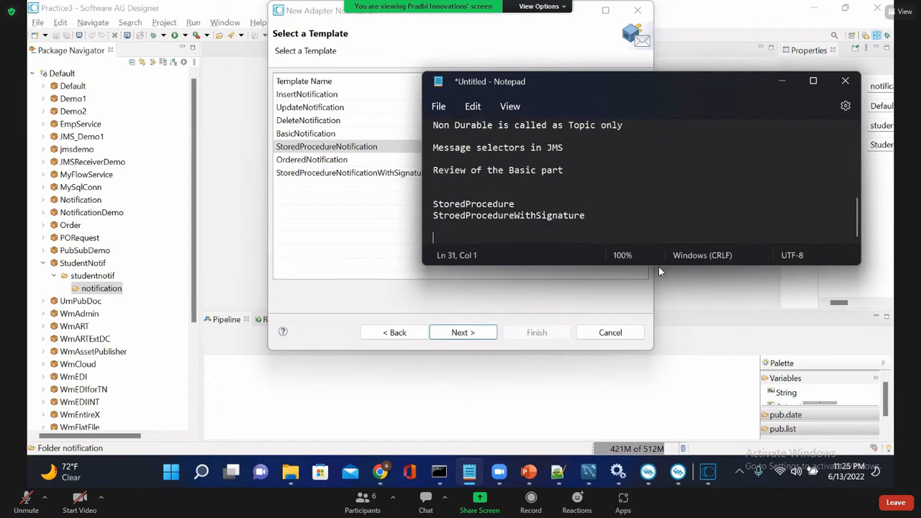
double_click(495, 204)
double_click(512, 215)
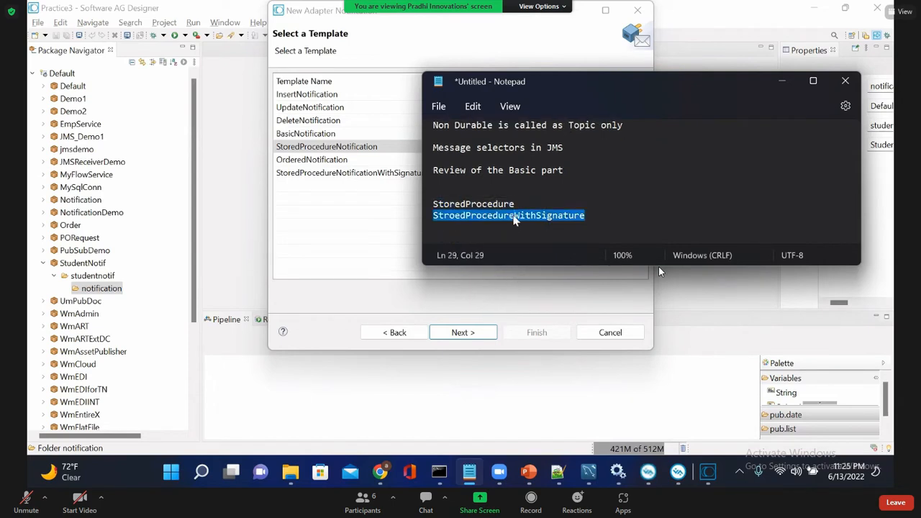
double_click(511, 205)
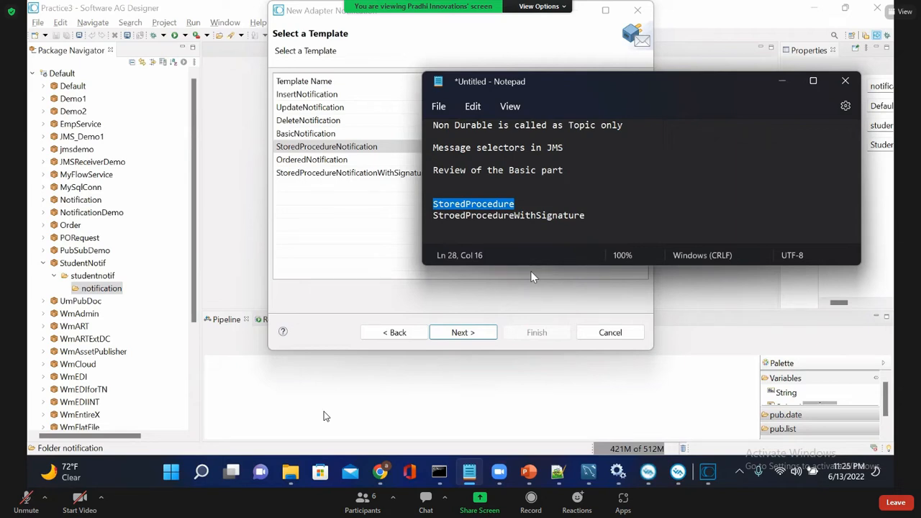
Highlight the StoredProcedure and StroedProcedureWithSignature lines while explaining them.
key(alt+a)
key(alt+a)
click(462, 205)
drag(434, 205, 526, 205)
click(537, 209)
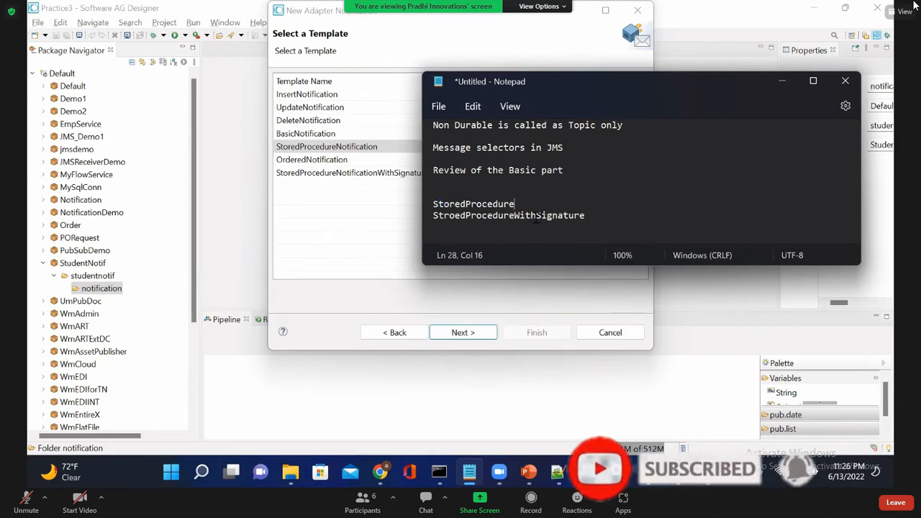
drag(432, 215, 591, 216)
click(508, 216)
Append 'template' after both StoredProcedure and StroedProcedureWithSignature.
click(577, 215)
key(Right)
key(Right)
key(Right)
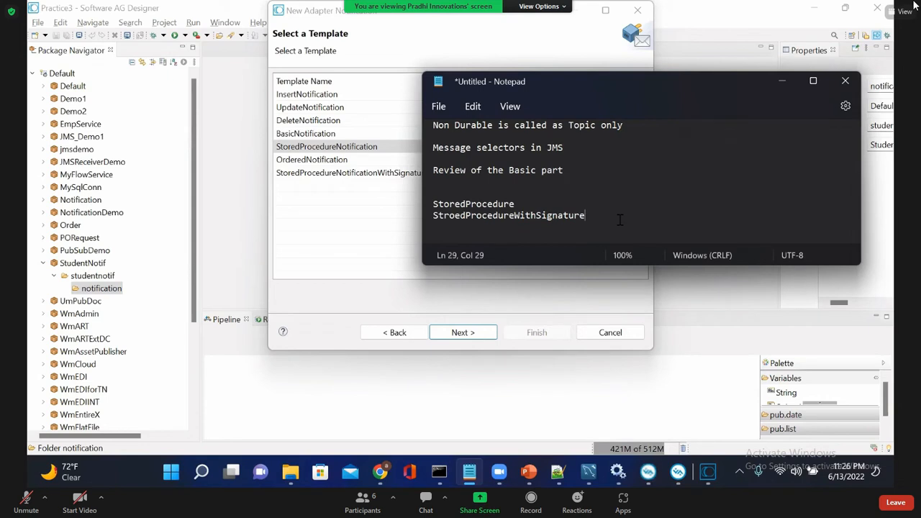
key(Up)
key(Return)
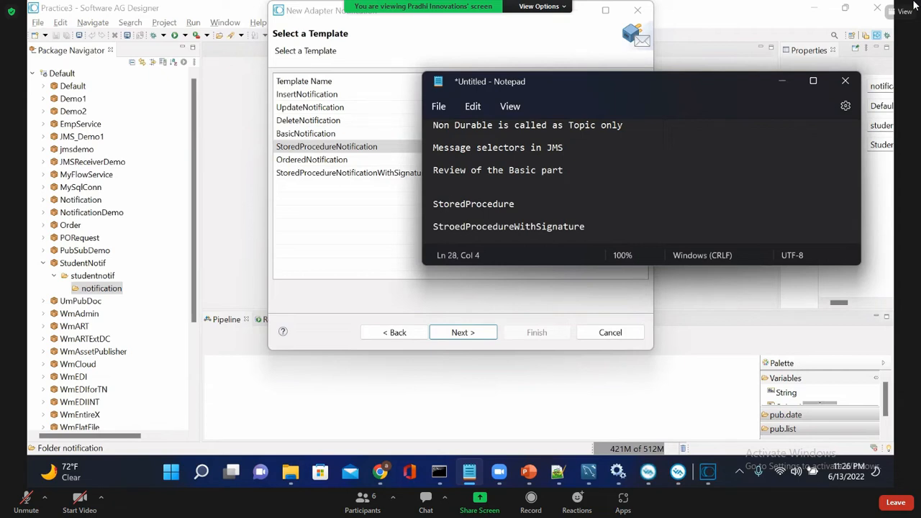
click(555, 208)
text(template)
click(657, 231)
text(template)
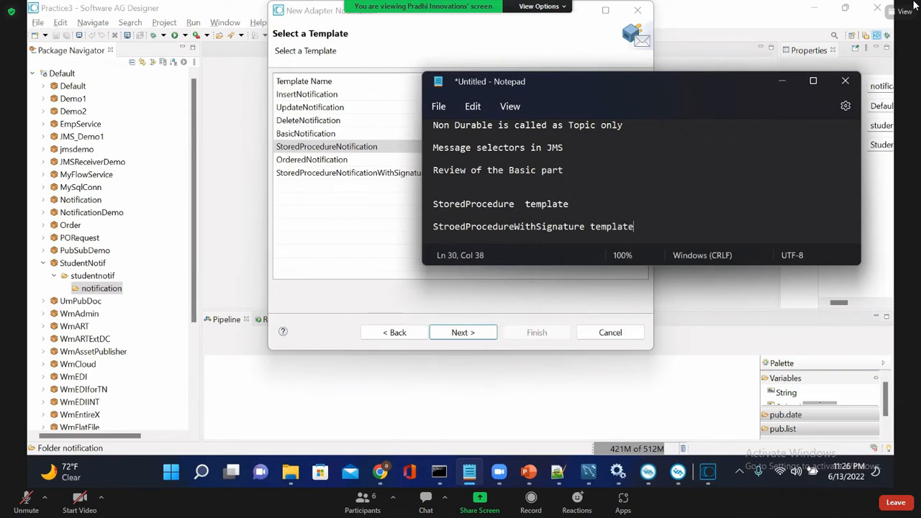
Under StoredProcedure template, note 'there wont be any input and output parameters'.
scroll(621, 223, down, 1)
click(584, 173)
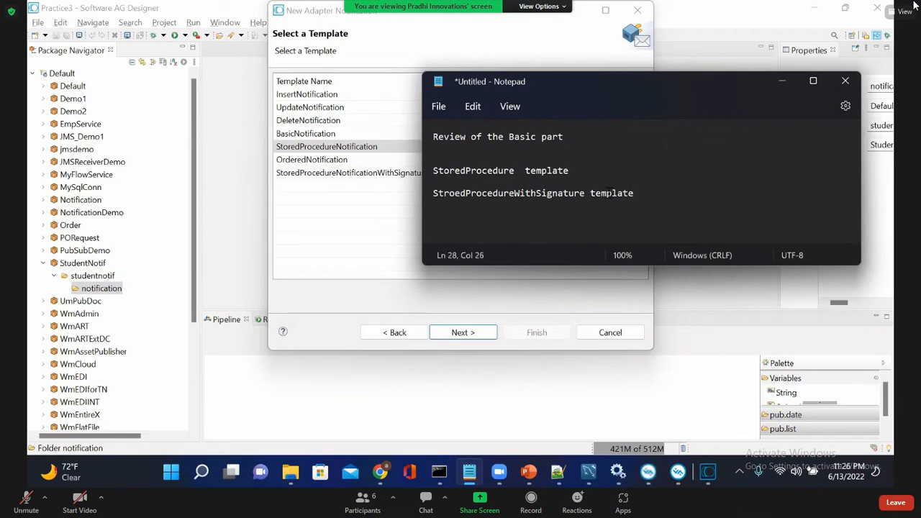
key(Return)
text(there wont b)
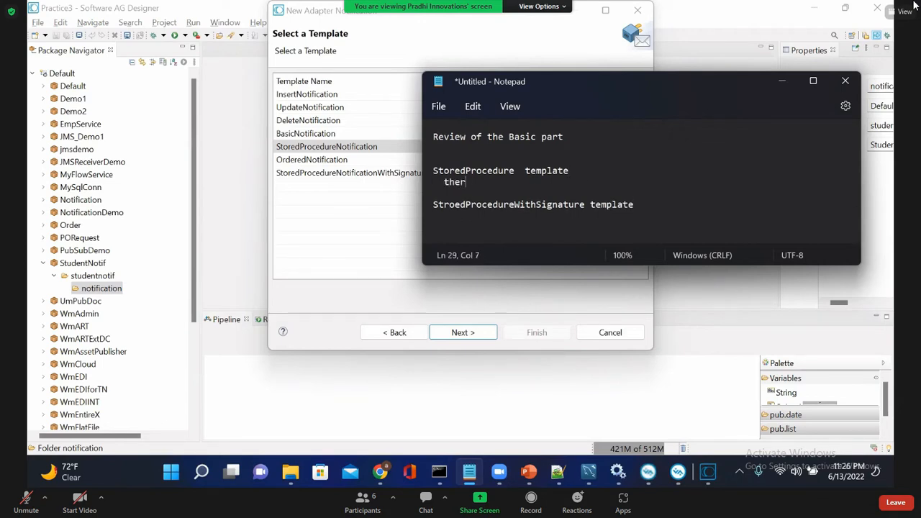
text(e any input and output param)
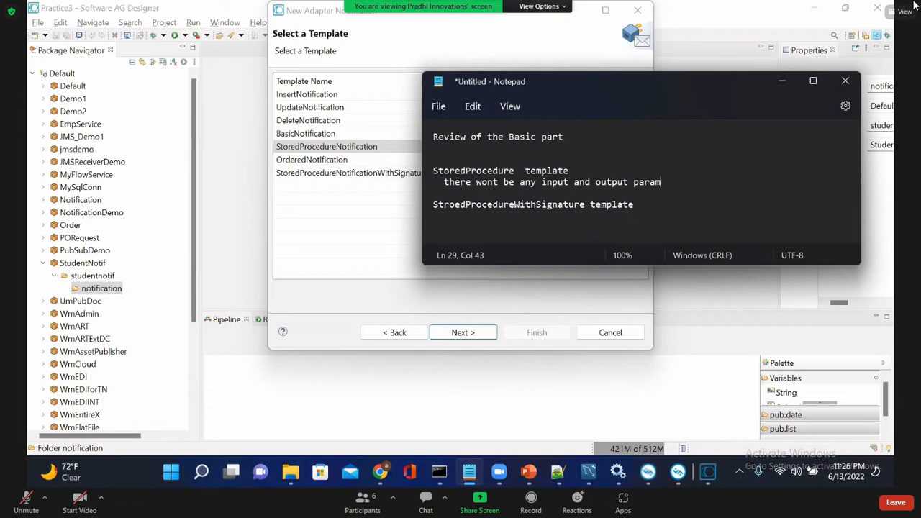
text(eters)
Paste that note under the second template, reworded to say it 'will have' input and output parameters.
drag(444, 182, 689, 183)
key(ctrl+c)
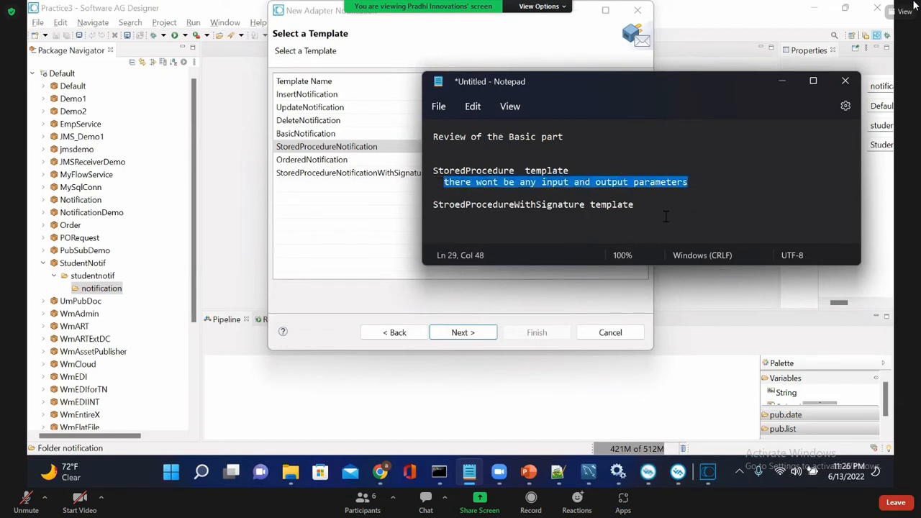
click(664, 214)
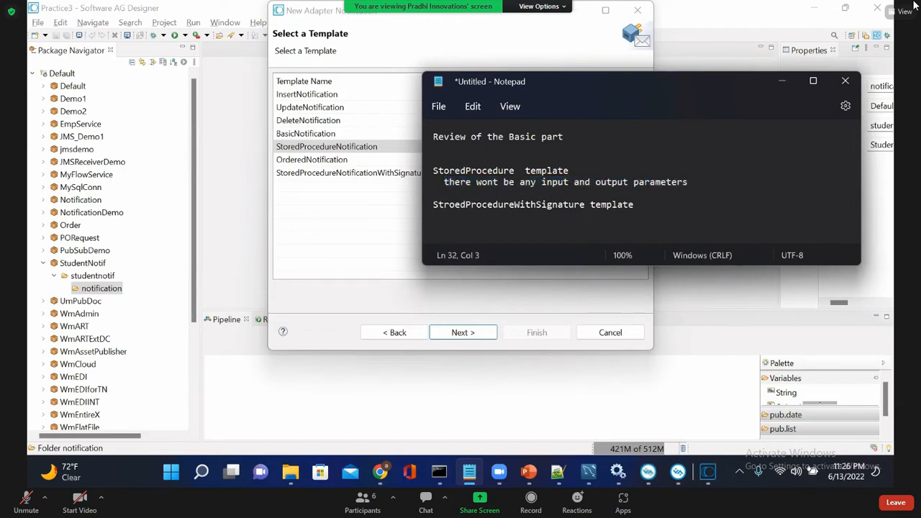
key(ctrl+v)
click(495, 218)
double_click(495, 219)
key(BackSpace)
key(BackSpace)
key(BackSpace)
key(BackSpace)
key(BackSpace)
key(BackSpace)
key(BackSpace)
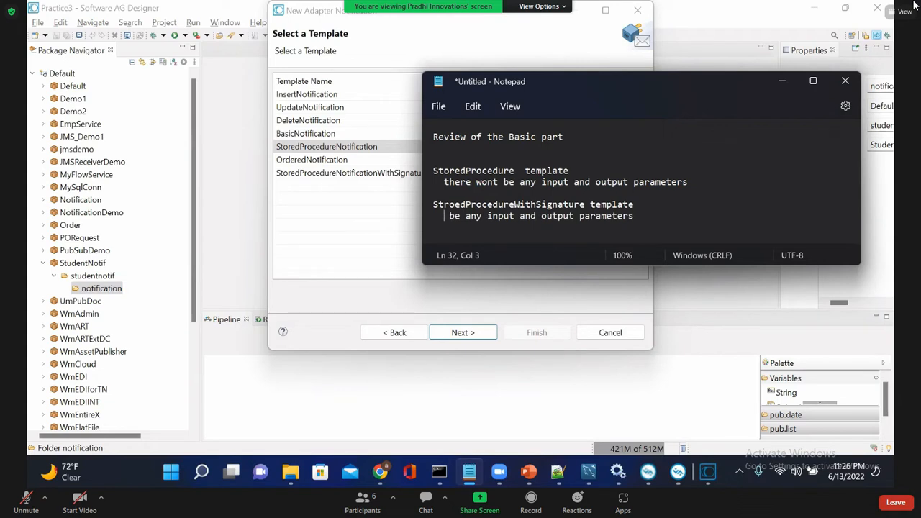
key(Delete)
key(Delete)
key(Delete)
key(Delete)
key(Delete)
key(Delete)
key(Delete)
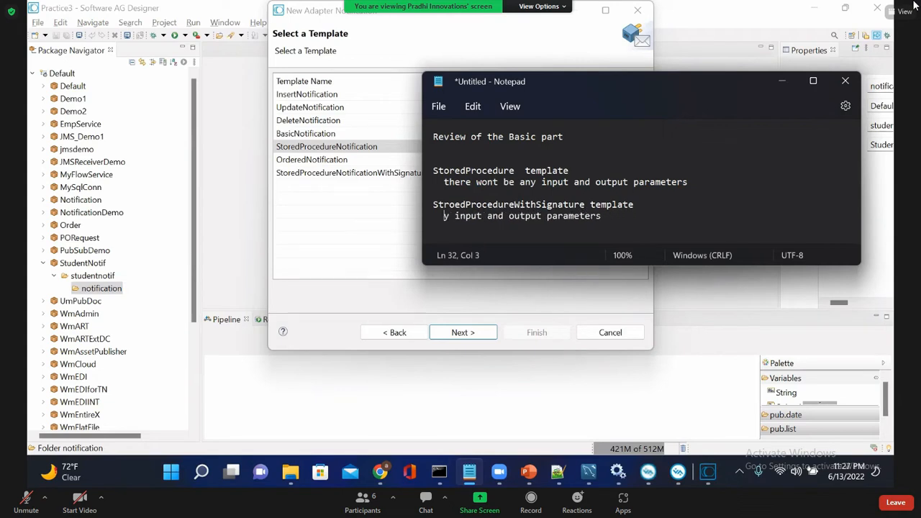
text(will have)
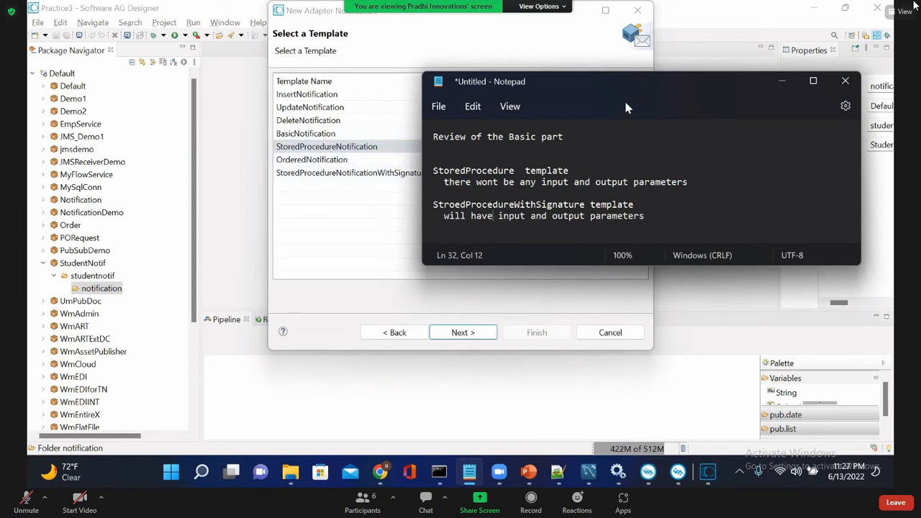
drag(637, 92, 749, 109)
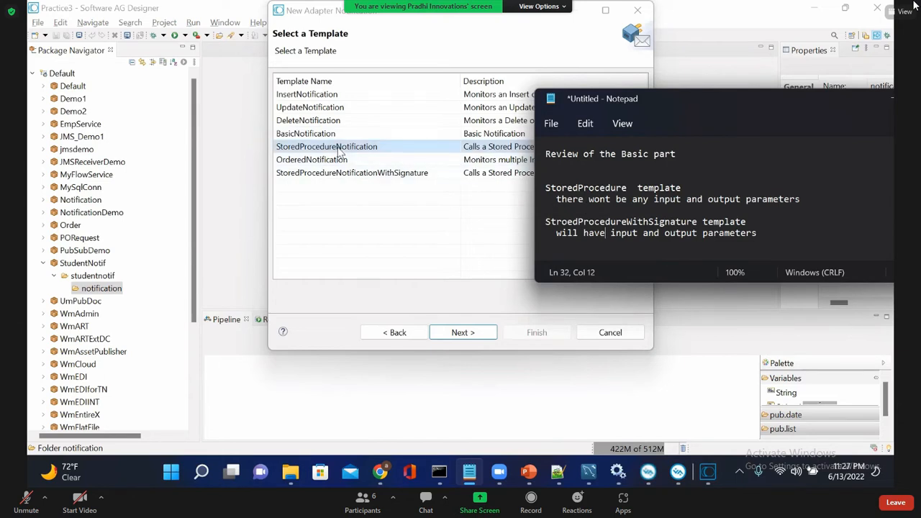
Pick StoredProcedureNotificationWithSignature in the wizard's Select a Template list.
click(292, 175)
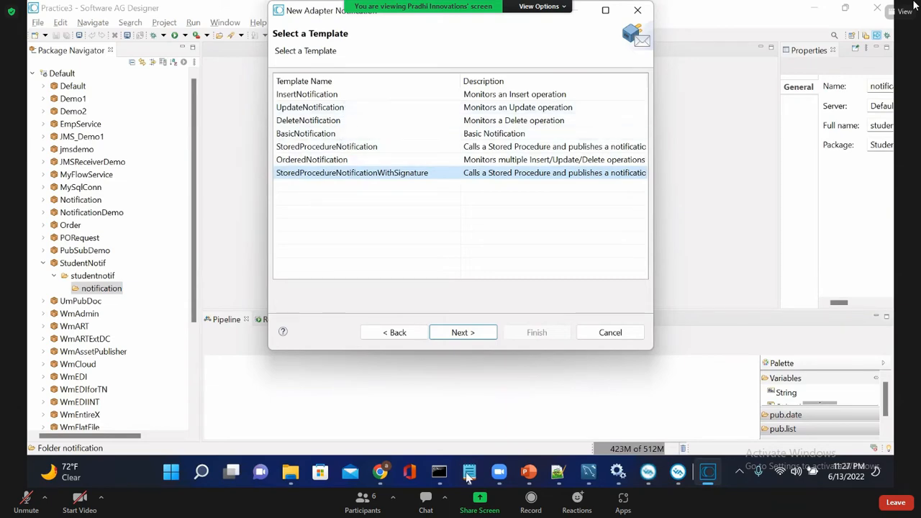
In MySQL Workbench, highlight the 'select * from student' query returning the single row with Id 1.
click(590, 479)
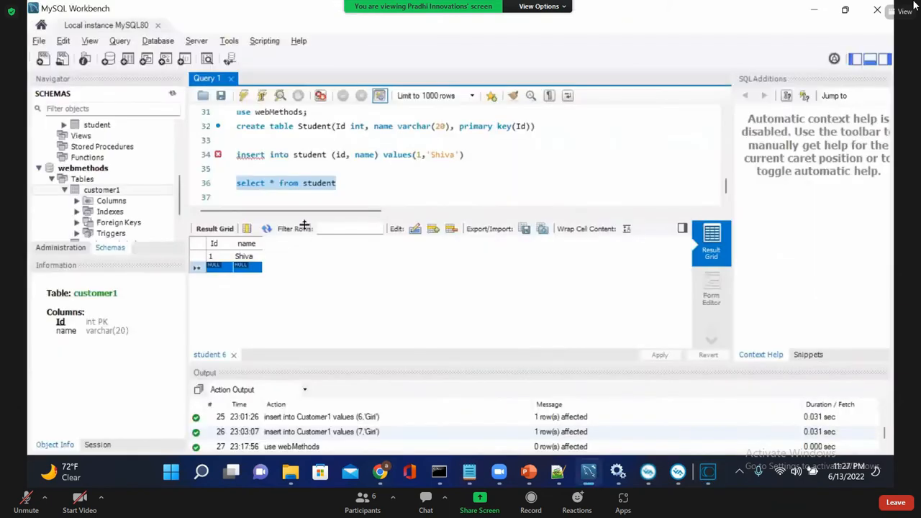
drag(338, 185, 237, 183)
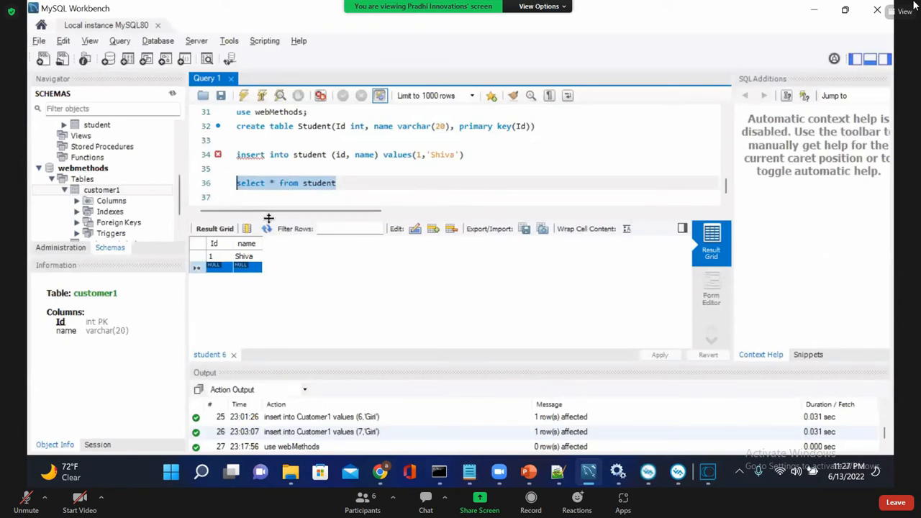
Choose the InsertNotification template and MySqlConn.connection:MyLocalMSSQL connection, reaching the publish document name.
key(alt+Tab)
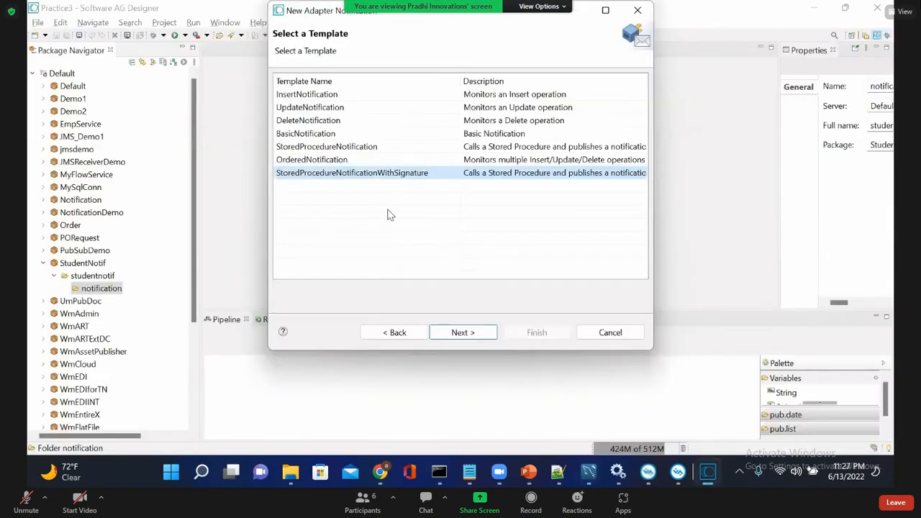
click(283, 96)
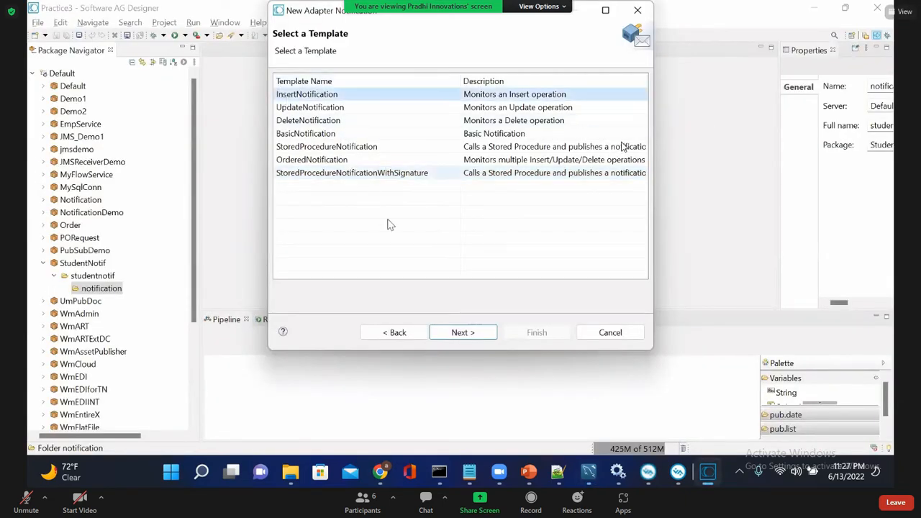
click(458, 335)
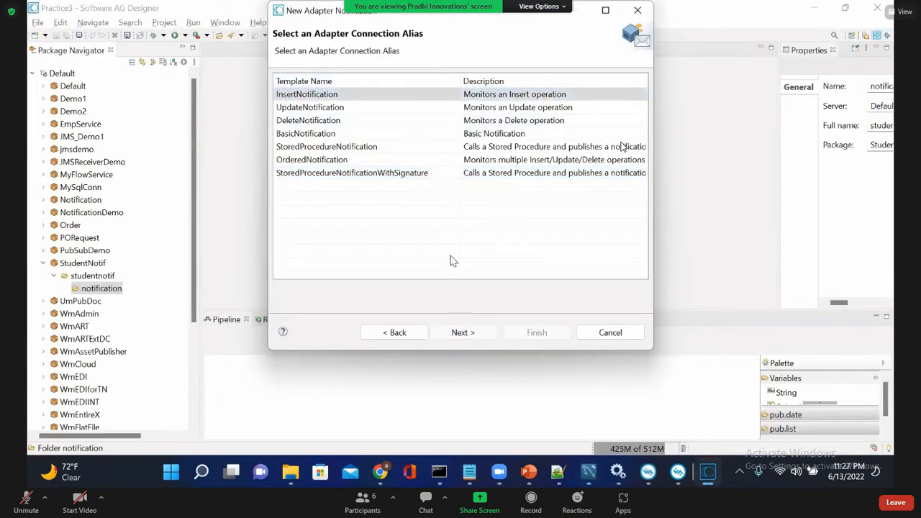
click(362, 98)
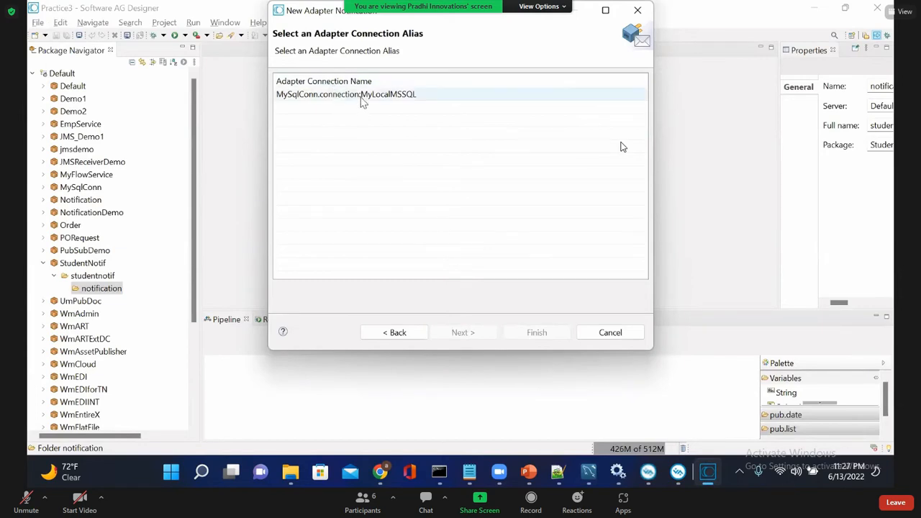
click(462, 334)
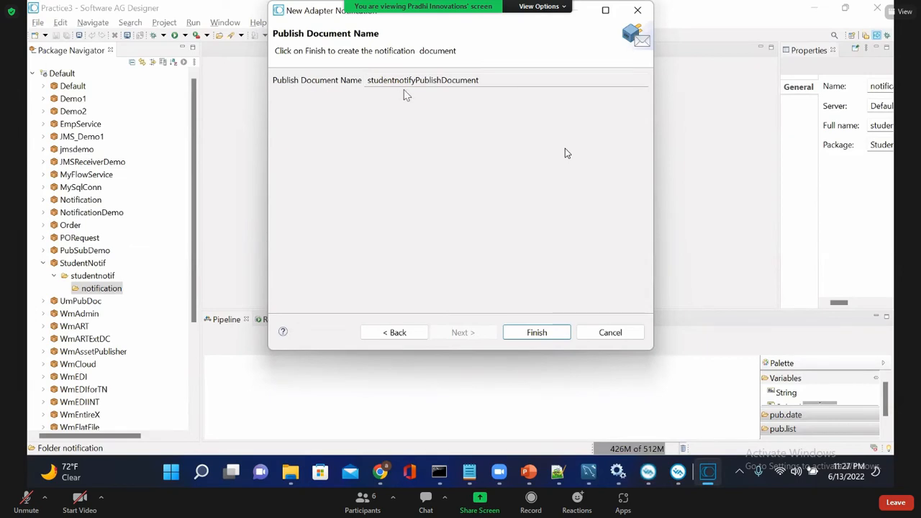
drag(499, 82, 329, 76)
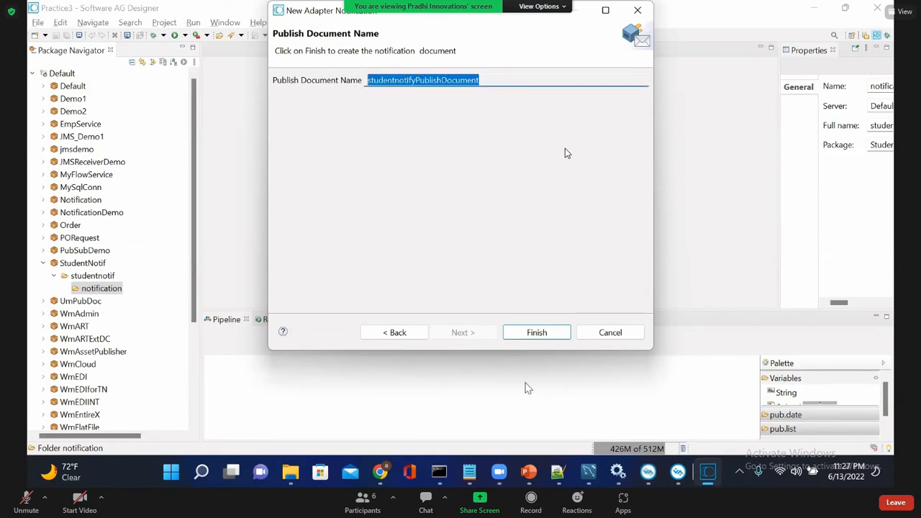
click(524, 475)
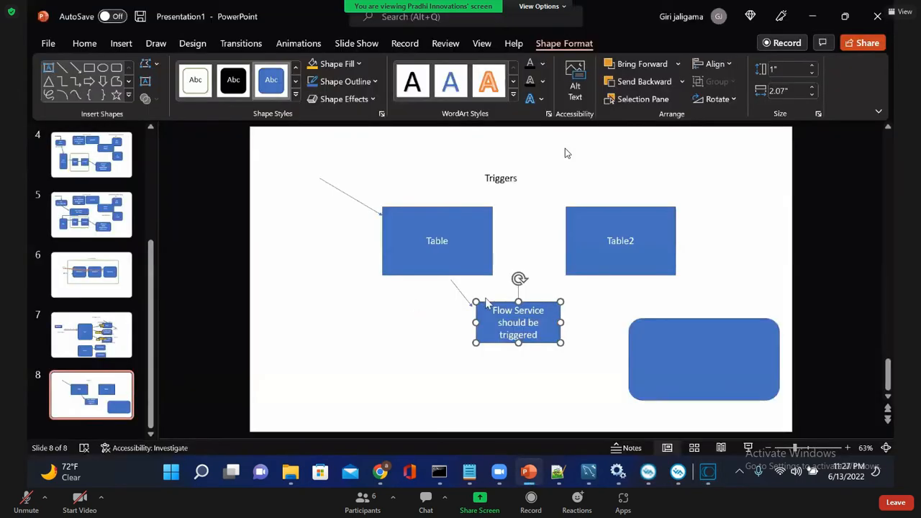
Draw an arrow from the Flow Service box to the rounded box.
click(411, 242)
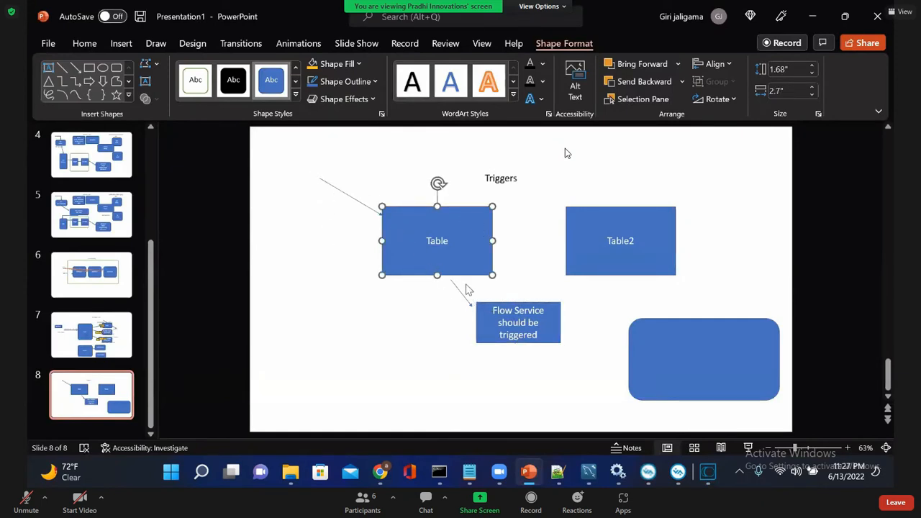
click(510, 315)
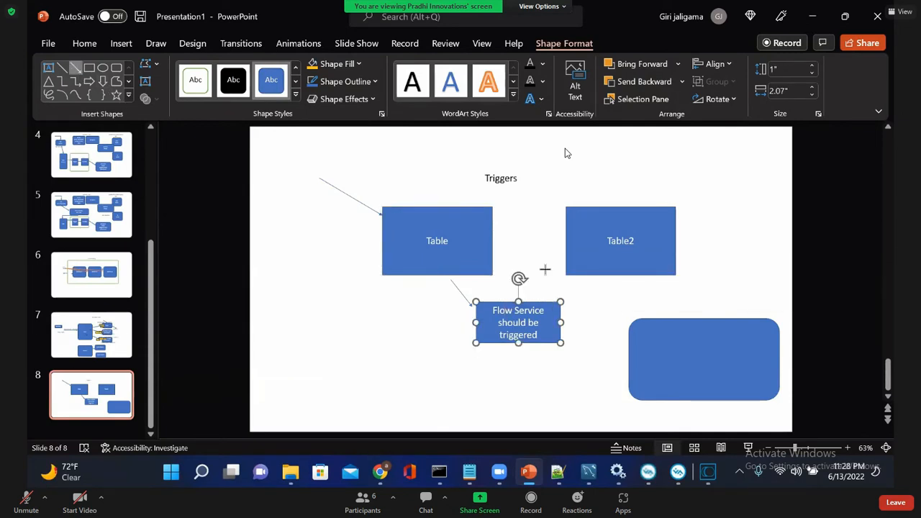
click(75, 67)
drag(562, 322, 611, 322)
click(611, 365)
click(608, 322)
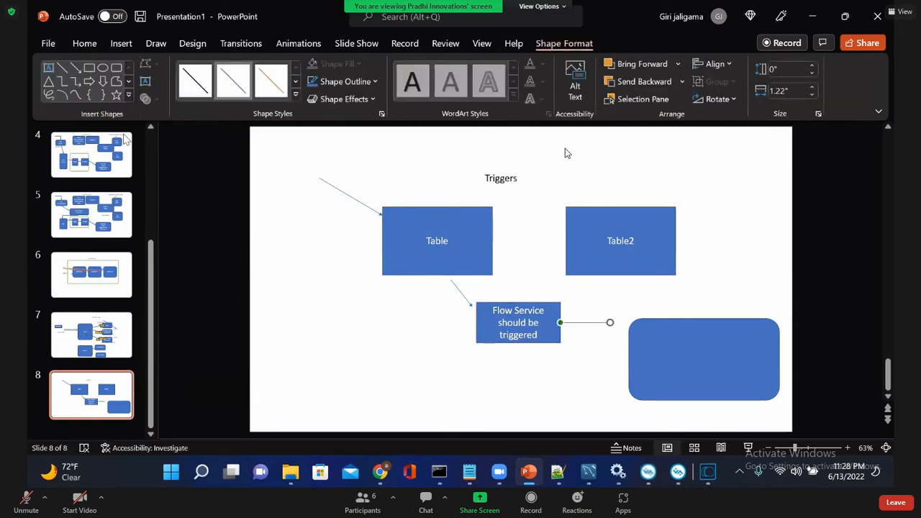
Label the arrow 'publish on JMS or Universal Messaging' and position the text above it.
click(48, 67)
text(publish)
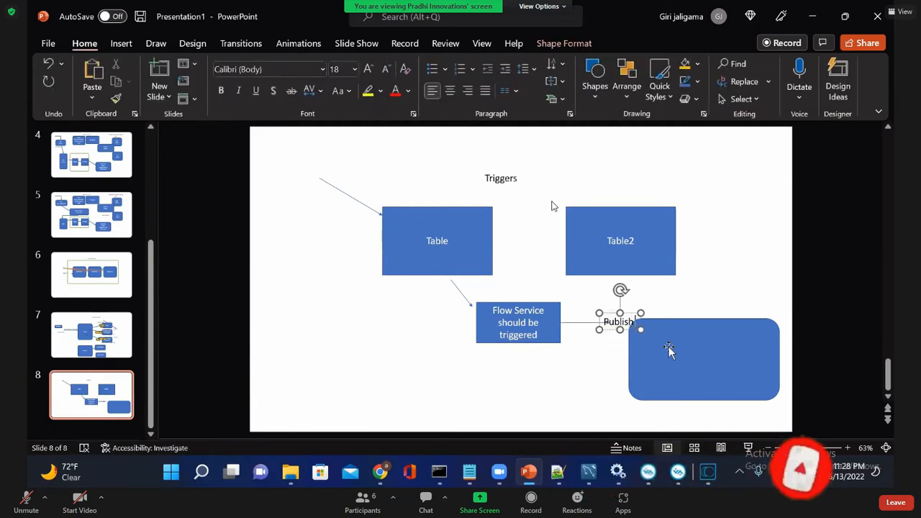
text( on JMS)
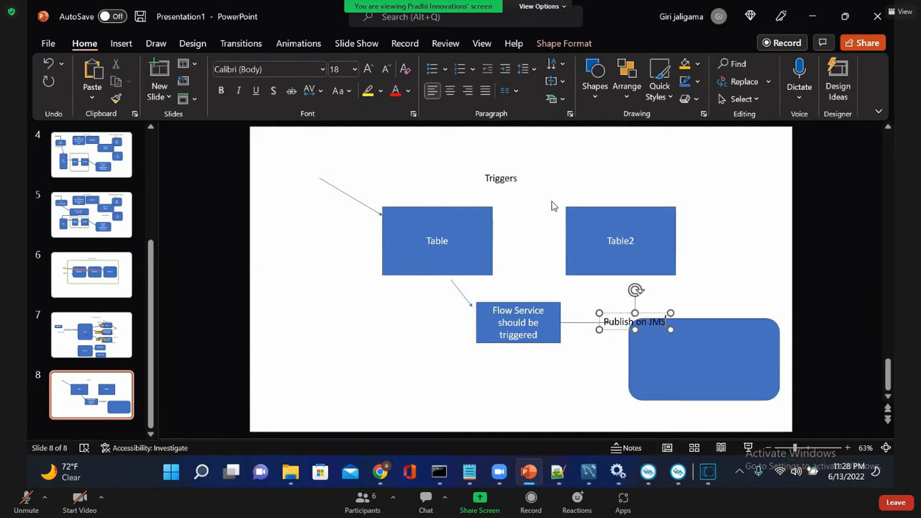
text( or Un)
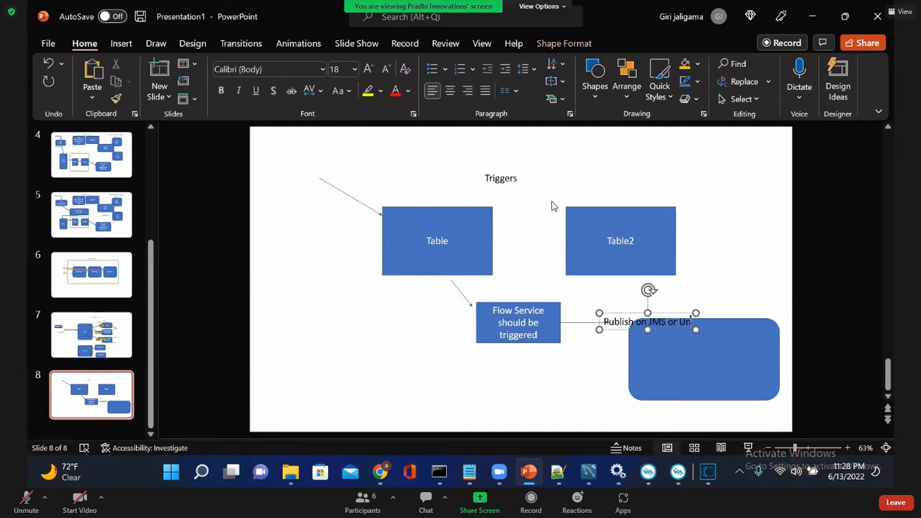
text(iversal Mes)
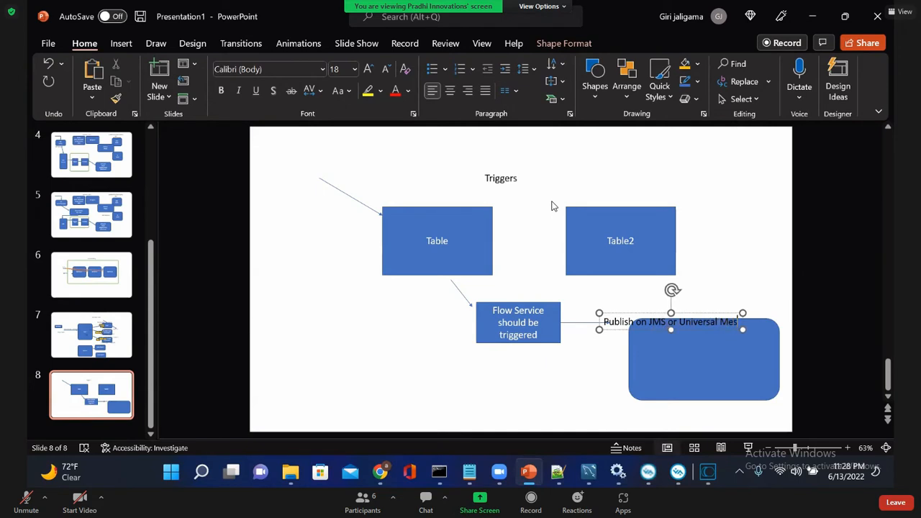
text(saging)
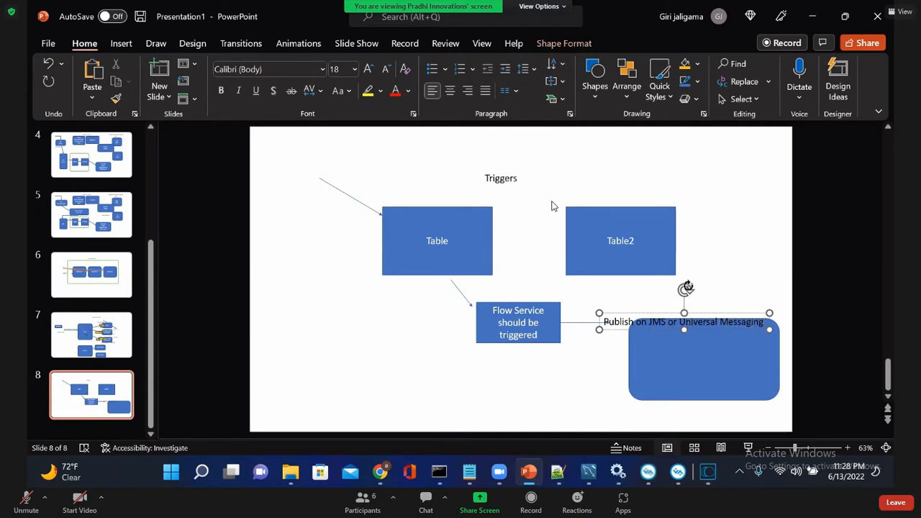
drag(619, 312, 599, 297)
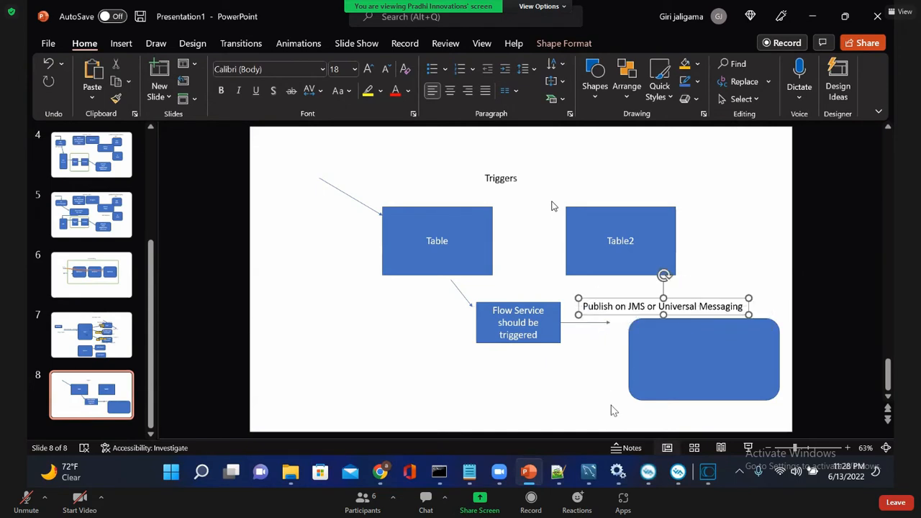
click(613, 410)
key(alt+a)
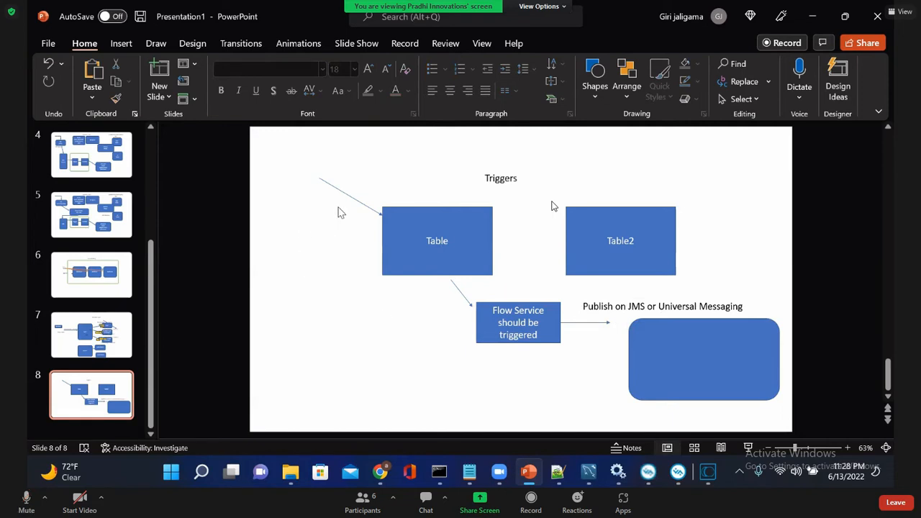
click(427, 218)
key(alt+a)
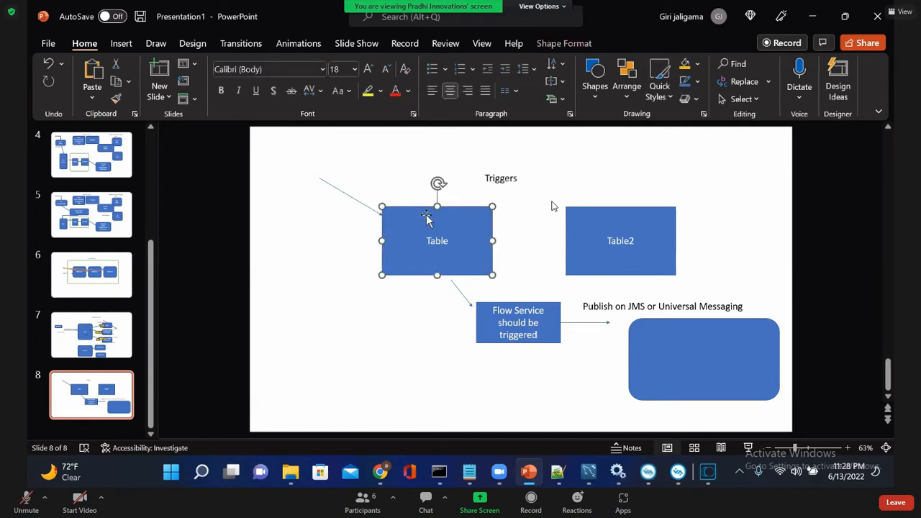
click(545, 333)
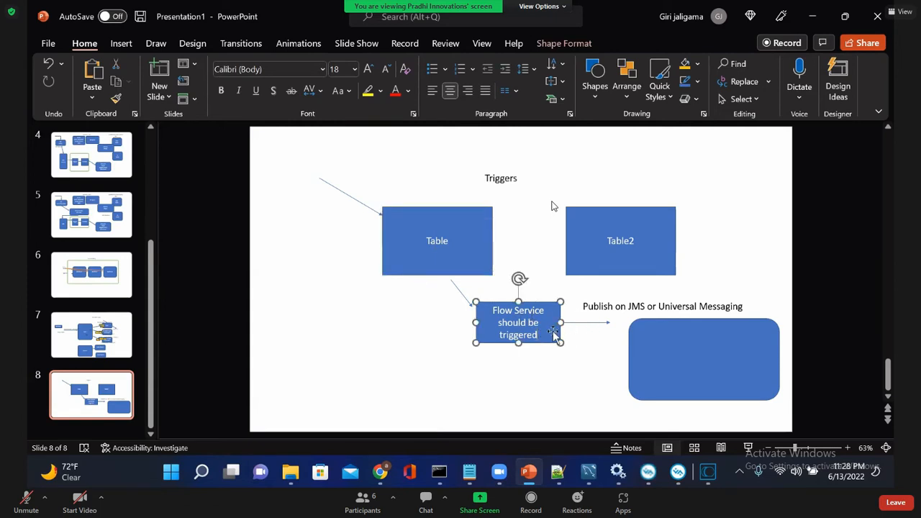
click(601, 313)
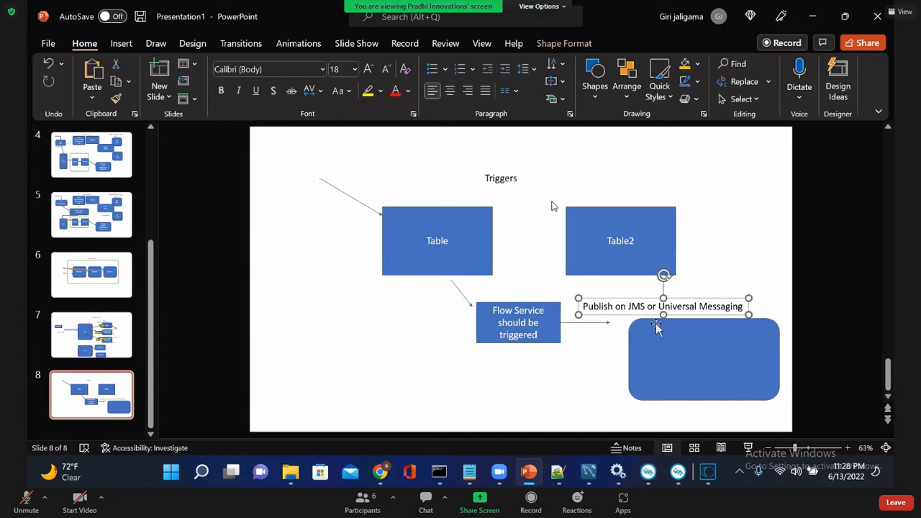
click(708, 471)
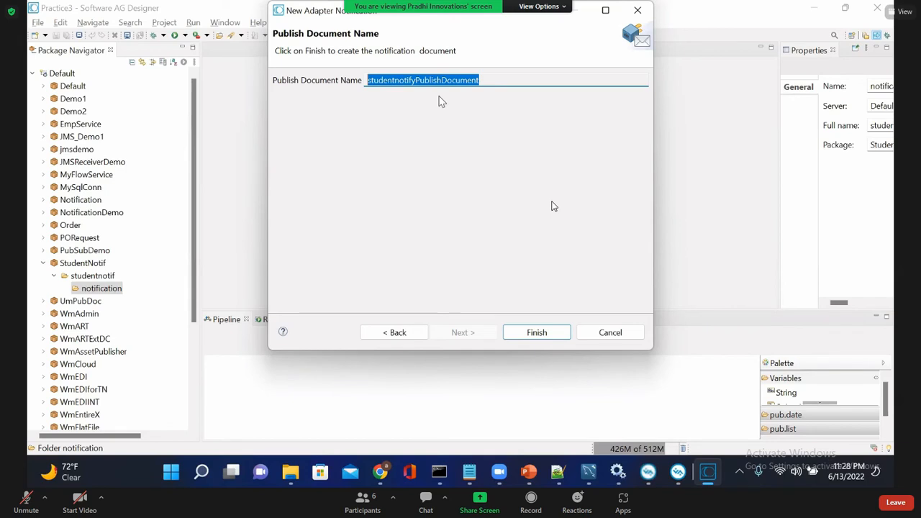
Finish the wizard to create the Student notification and StudentPublishDocument.
click(529, 333)
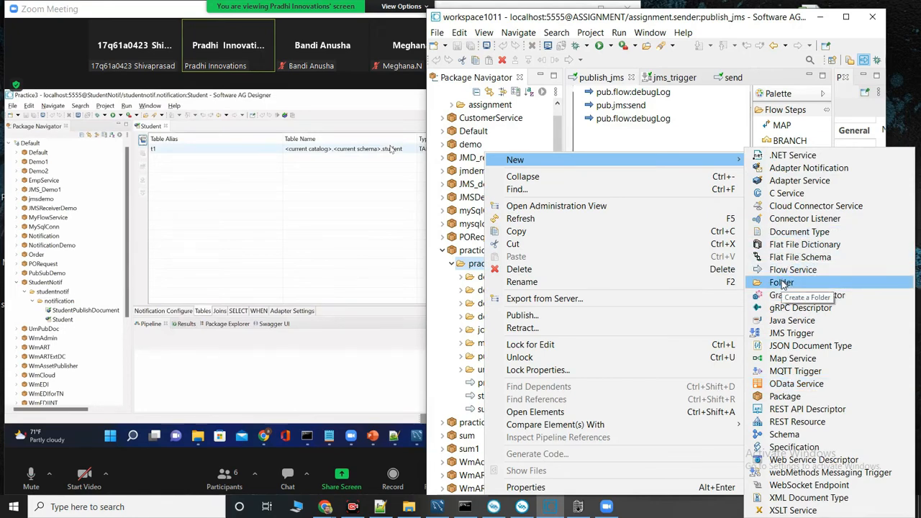
Bring the meeting's shared screen view forward and enlarge it.
click(383, 238)
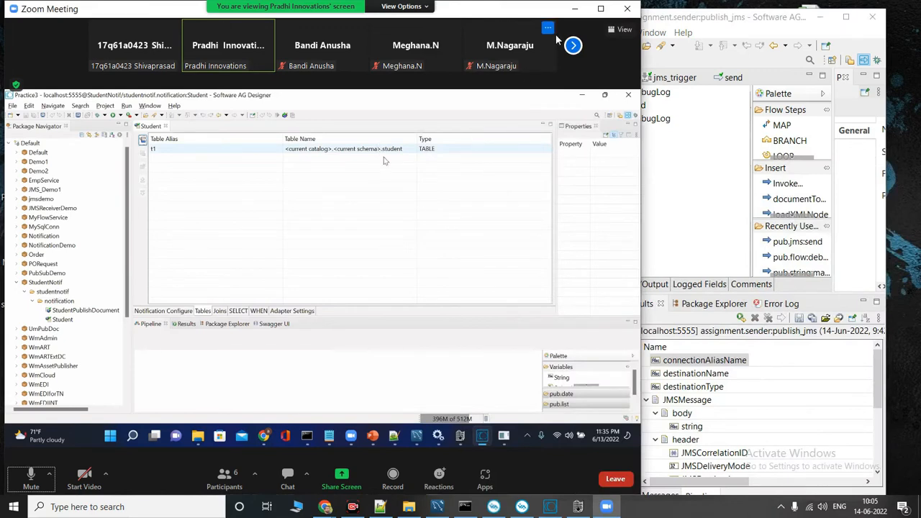
click(601, 8)
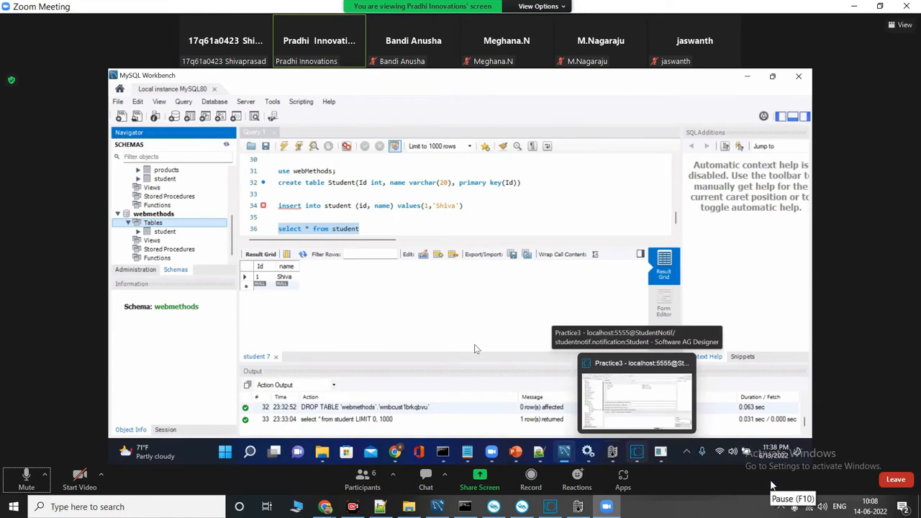
Bring the Designer project forward, then return to the PowerPoint Triggers slide.
click(635, 457)
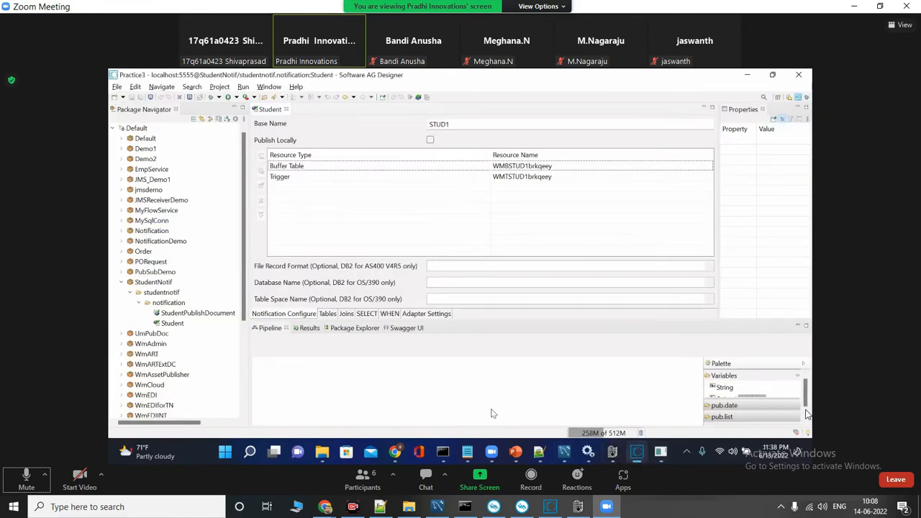
key(alt+Tab)
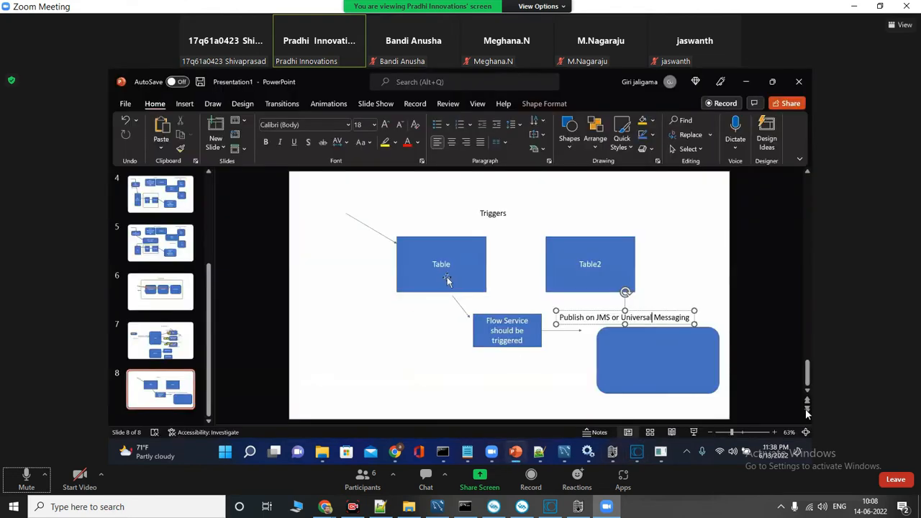
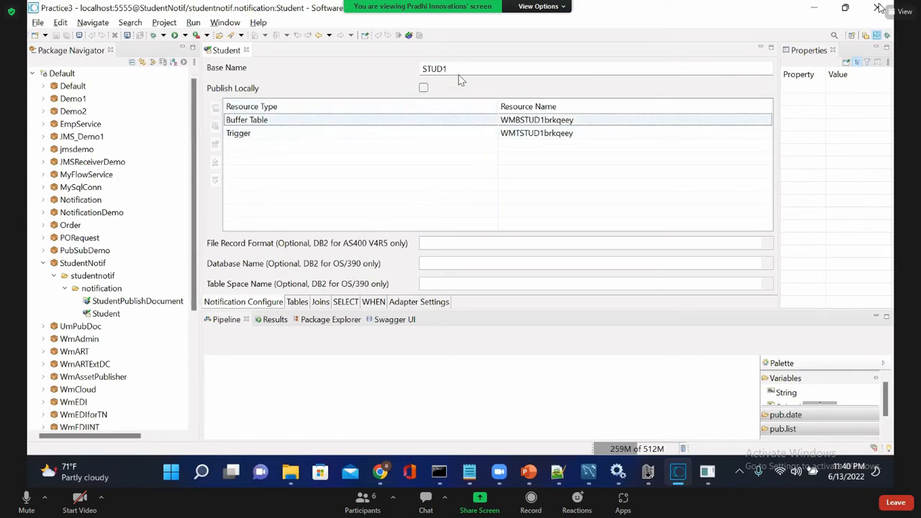
Clear the Student notification's Base Name and enter StUD so the resource names regenerate.
drag(454, 70, 200, 72)
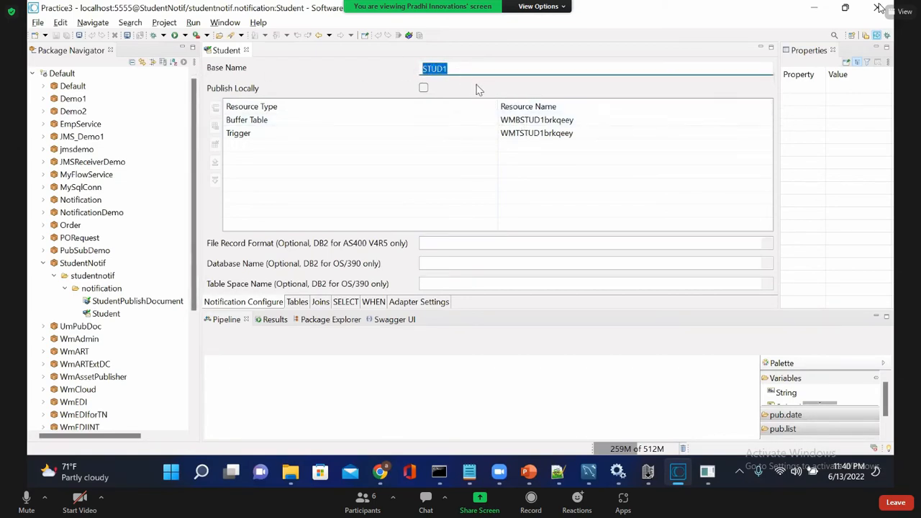
key(BackSpace)
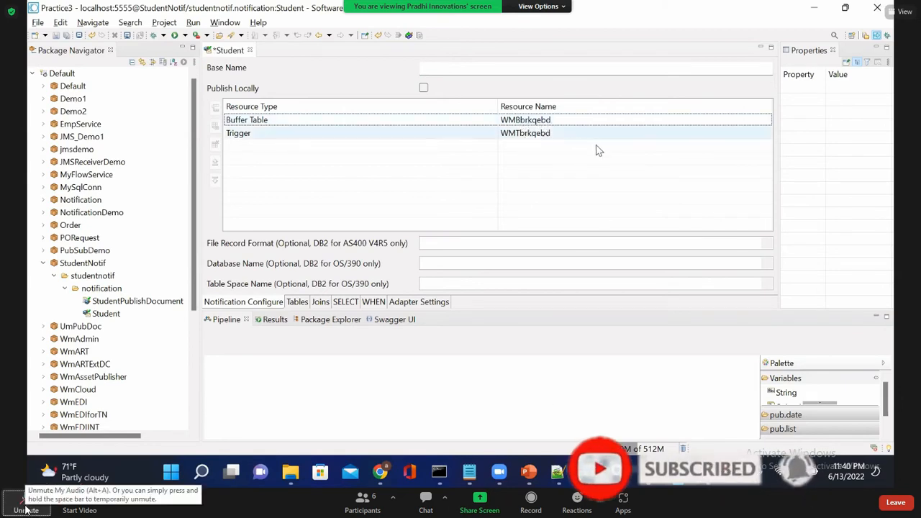
click(447, 74)
text(S)
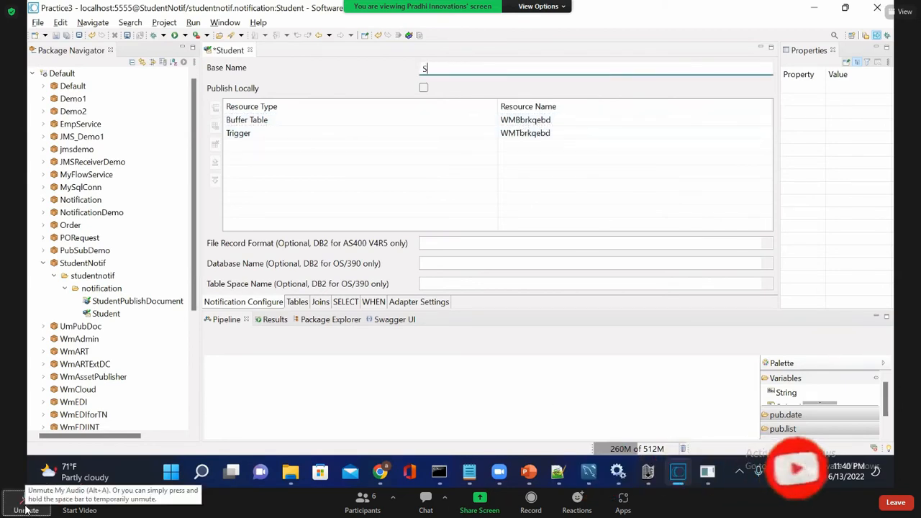
text(tUD1)
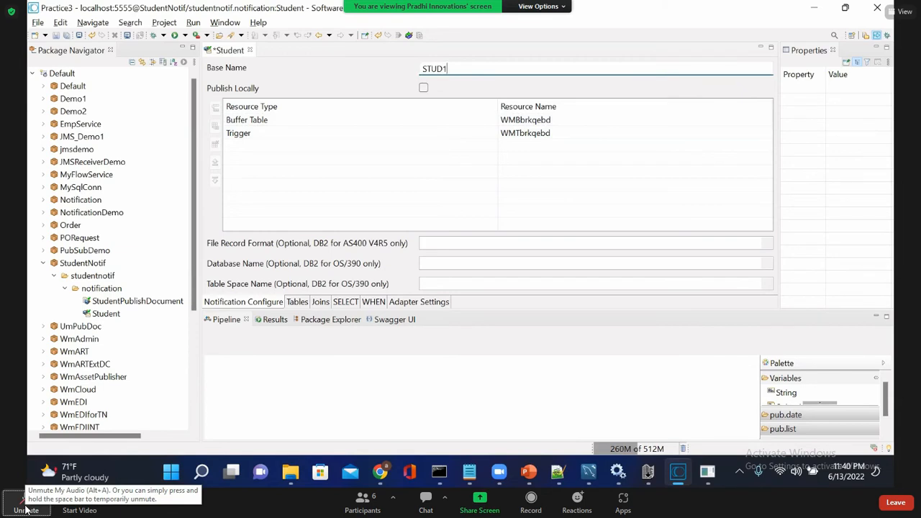
click(503, 186)
click(26, 510)
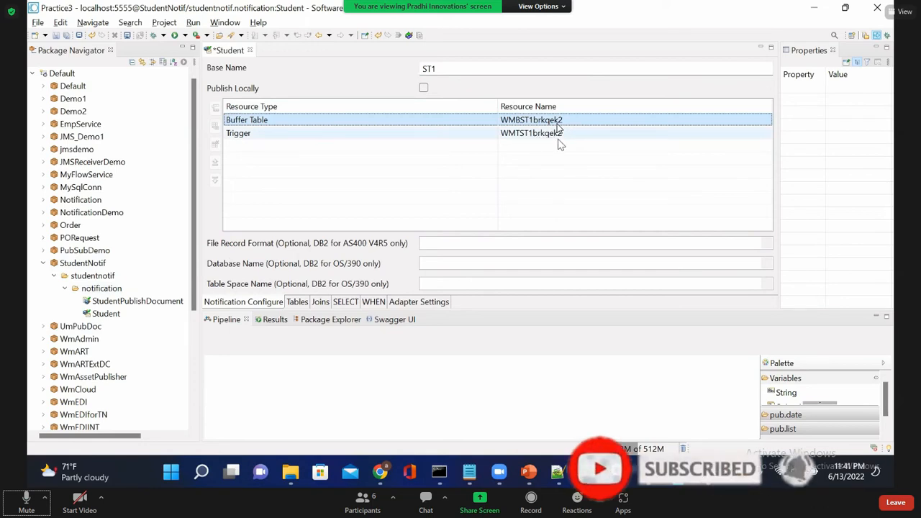
Change the Base Name to STUD1 and save the Student notification.
drag(437, 70, 392, 68)
click(523, 124)
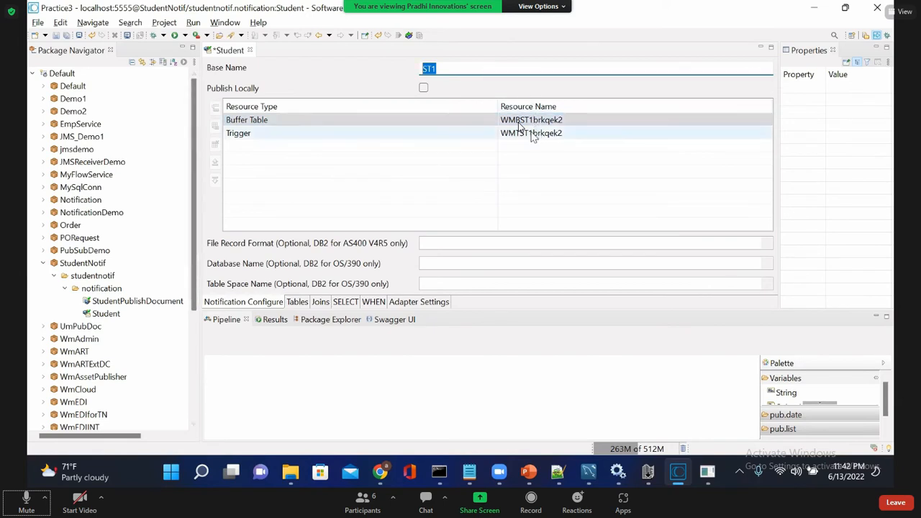
click(281, 121)
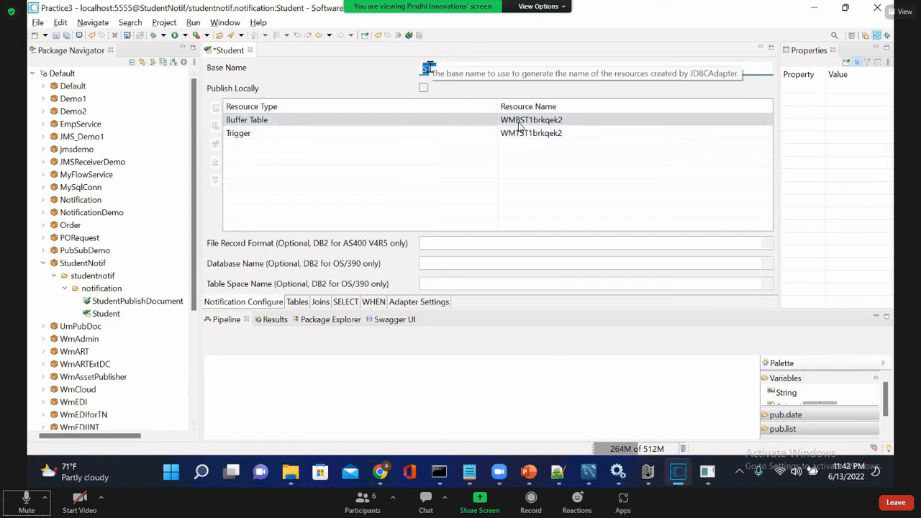
click(424, 123)
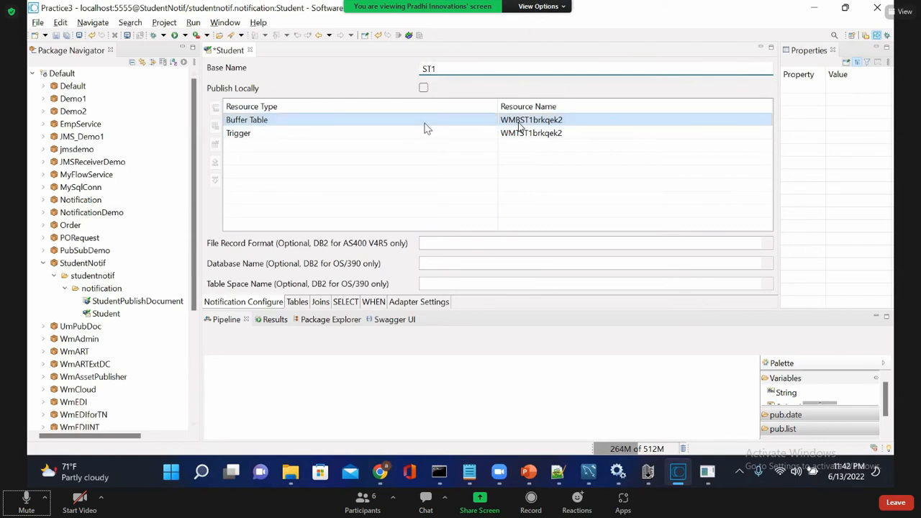
text(UD)
key(ctrl+s)
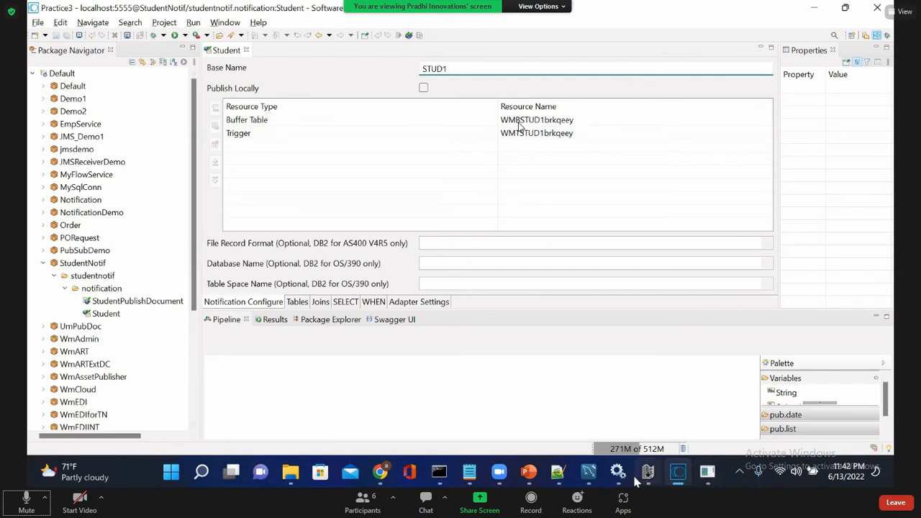
Refresh the webmethods schema's tables list in MySQL Workbench.
mouse_move(588, 471)
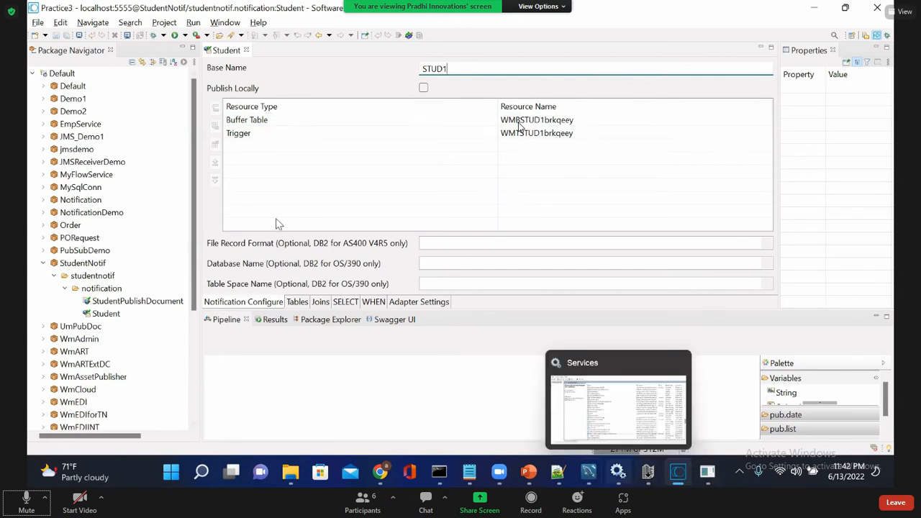
click(596, 473)
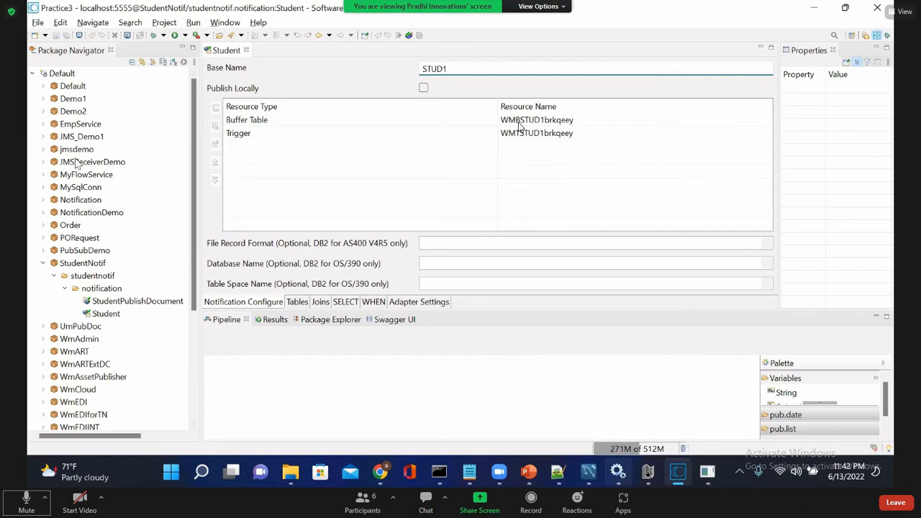
right_click(85, 190)
click(118, 262)
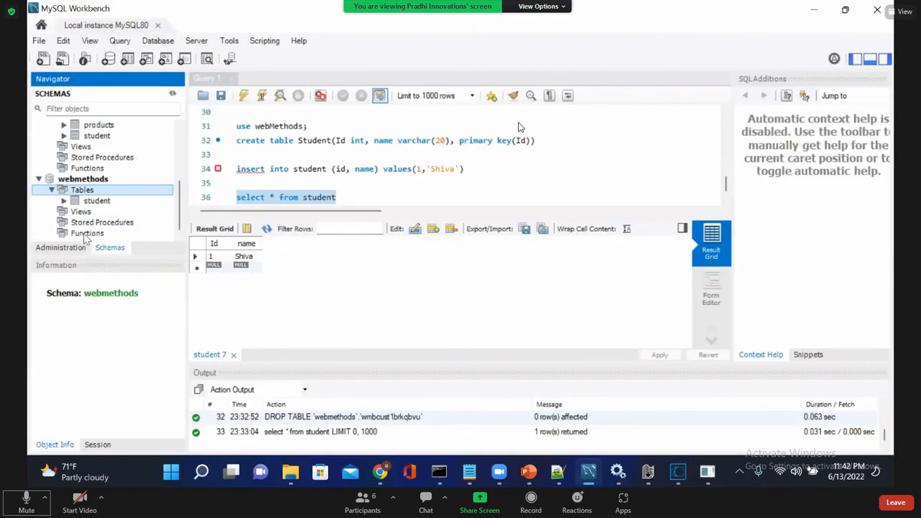
View the student table's Id and name columns, then point out the flow service trigger on the diagram.
click(94, 201)
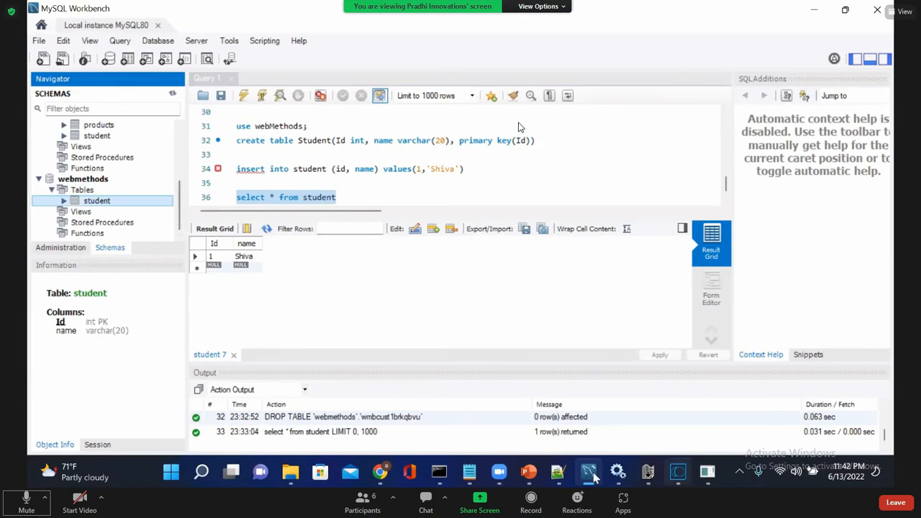
key(alt+Tab)
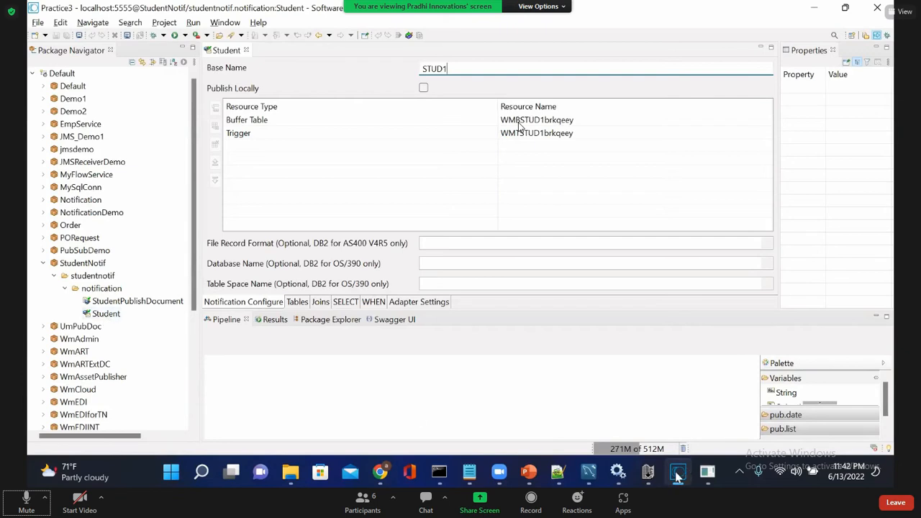
click(529, 472)
click(508, 303)
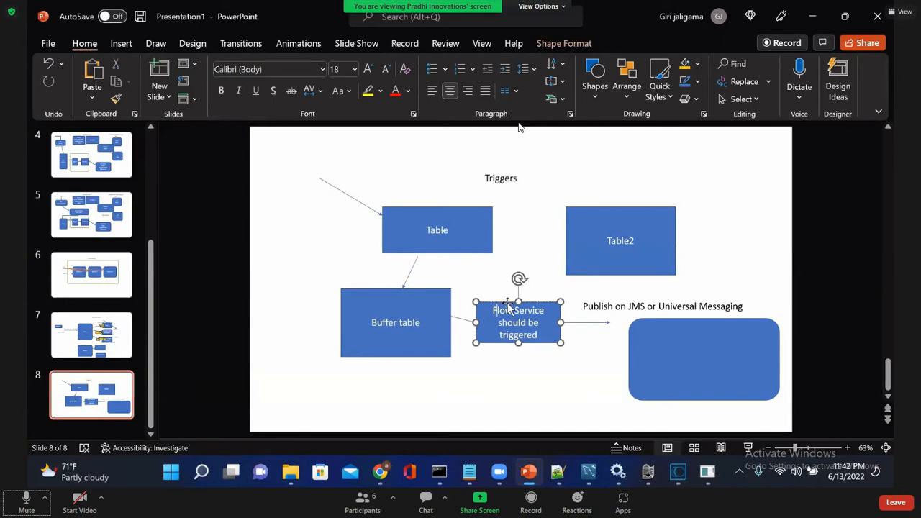
key(alt+Tab)
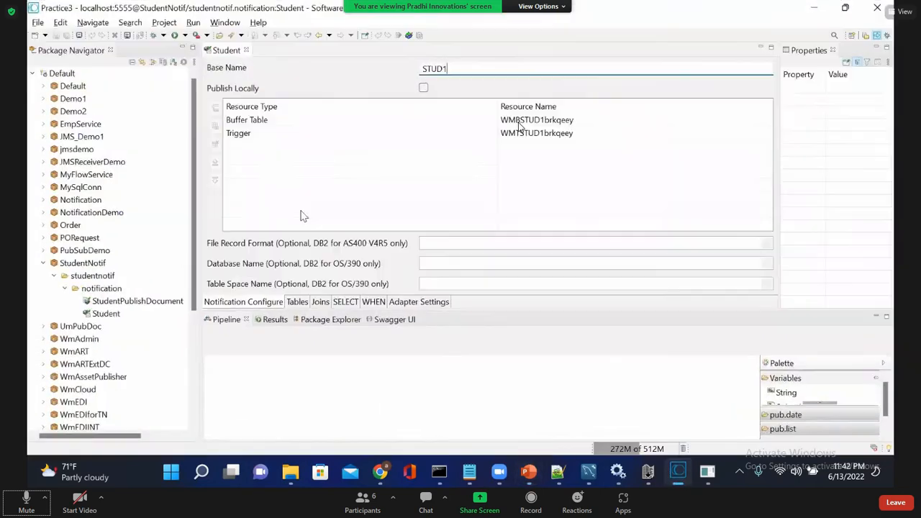
Review the Student notification's source table, selected columns and publishing settings.
click(297, 304)
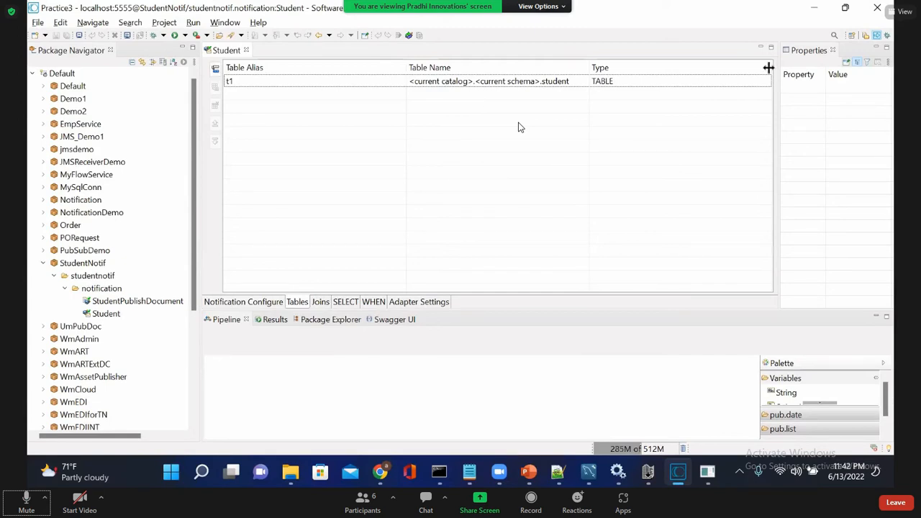
click(550, 84)
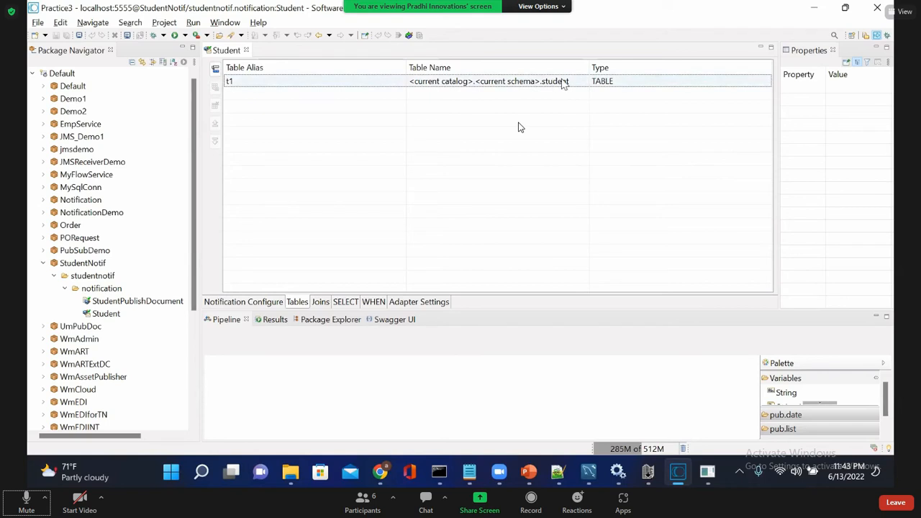
click(351, 303)
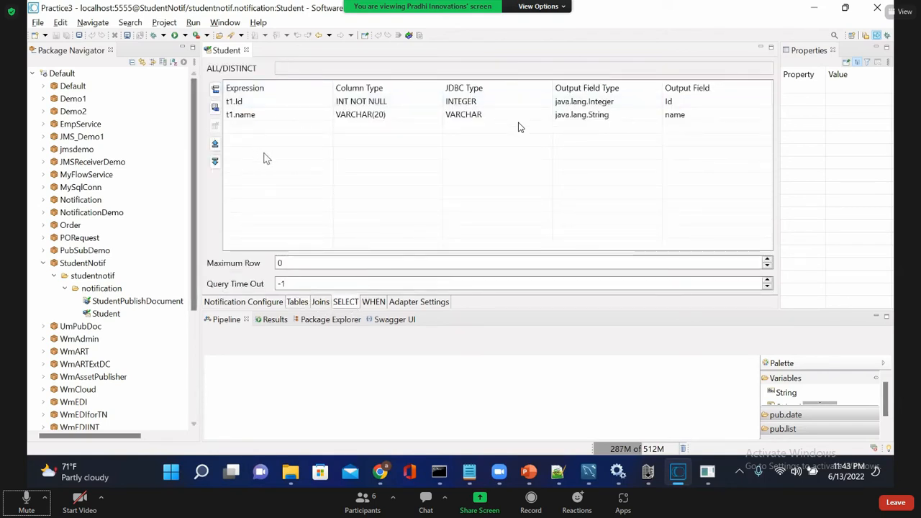
click(423, 304)
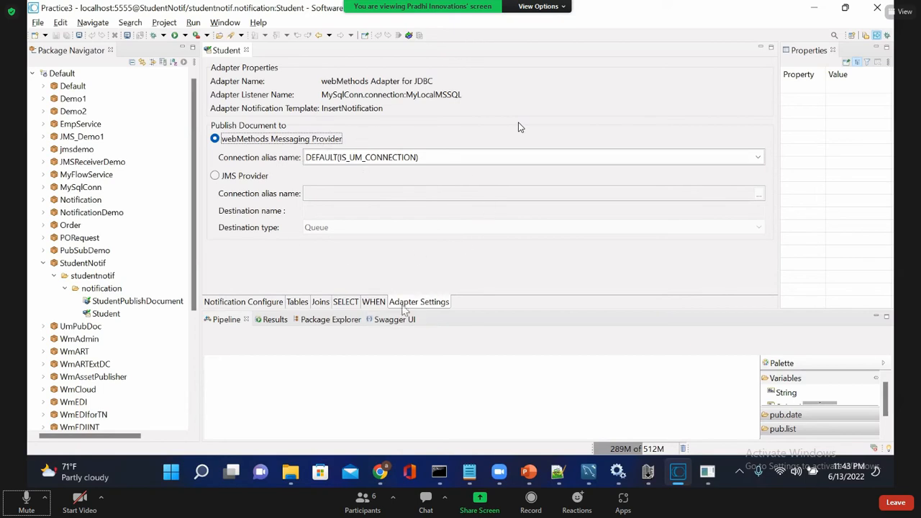
Return to Notification Configure and select the STUD1 base name text.
click(229, 305)
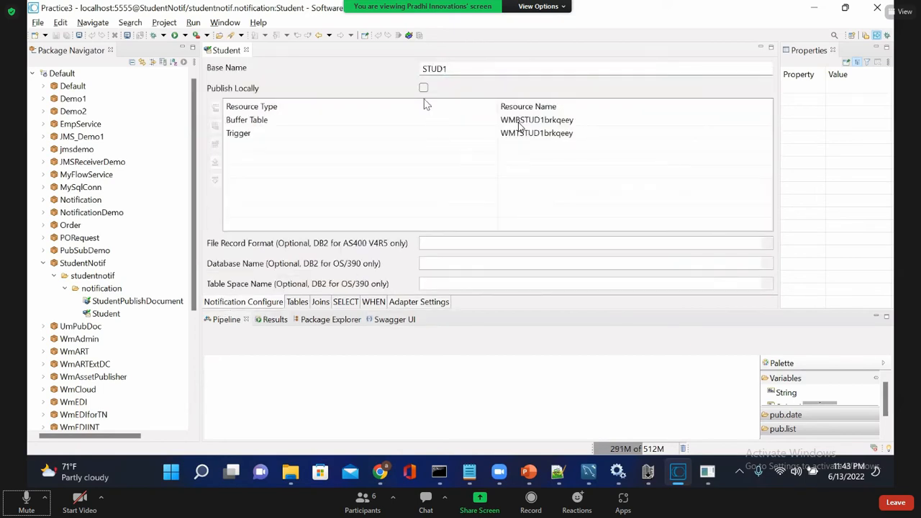
click(435, 71)
drag(473, 67, 391, 64)
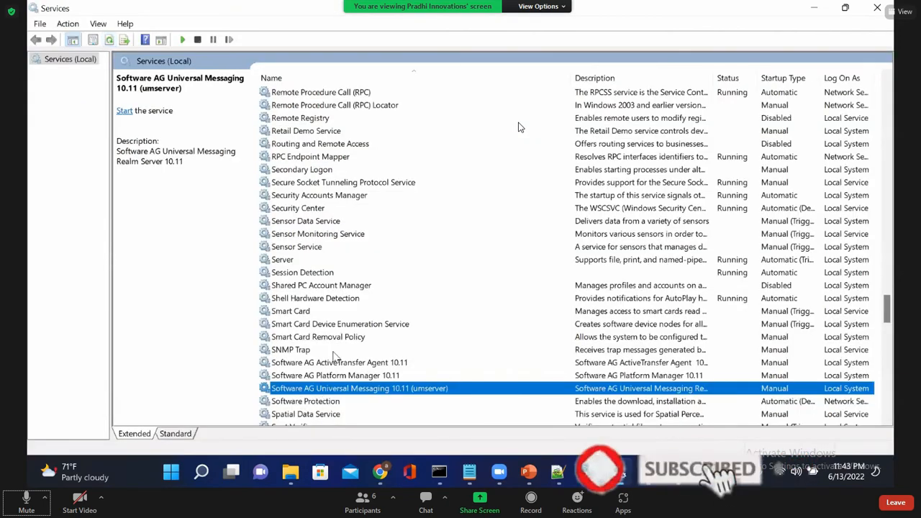
Start the Software AG Universal Messaging 10.11 (umserver) service, then go to the Integration Server login page.
key(Return)
click(366, 283)
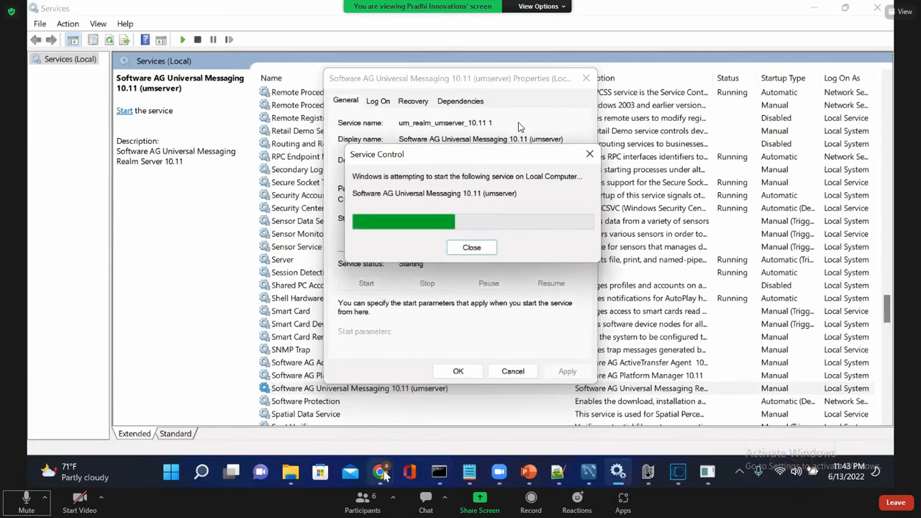
mouse_move(380, 472)
click(316, 403)
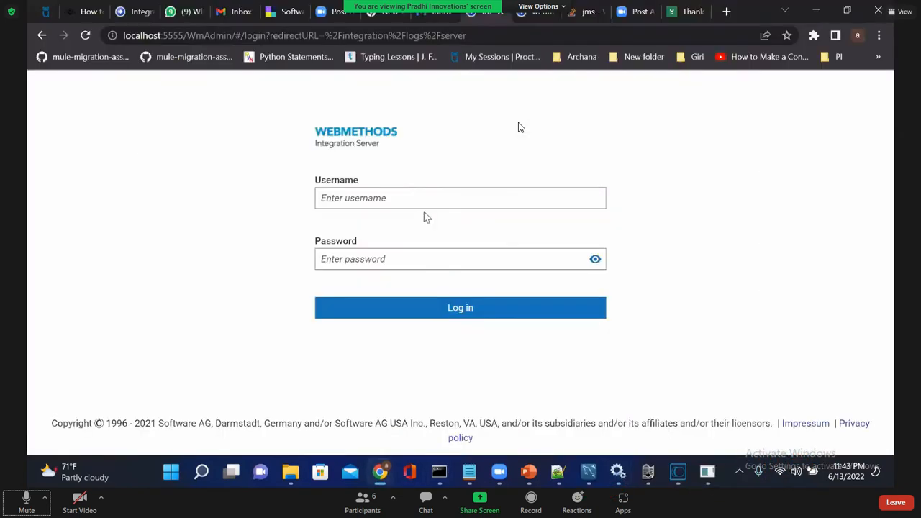
Log in to Integration Server Administrator with the saved Administrator account.
click(410, 201)
click(417, 232)
click(368, 259)
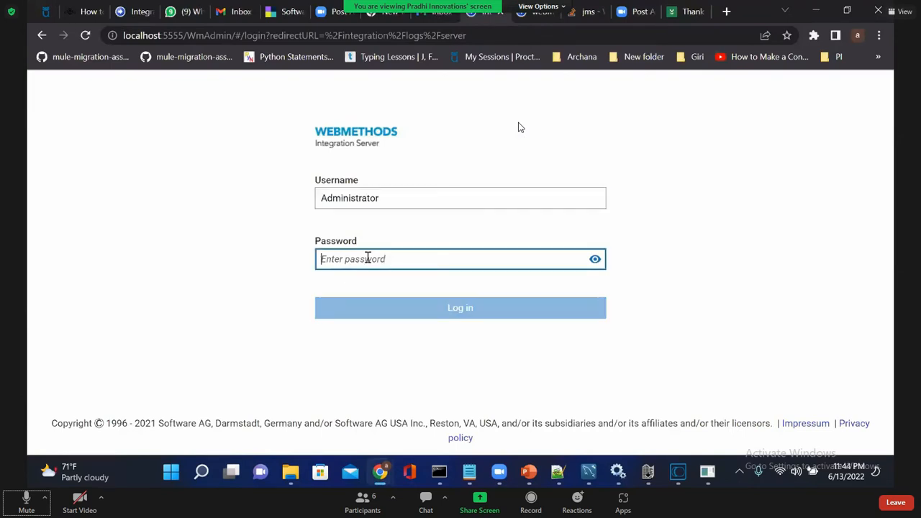
text(m)
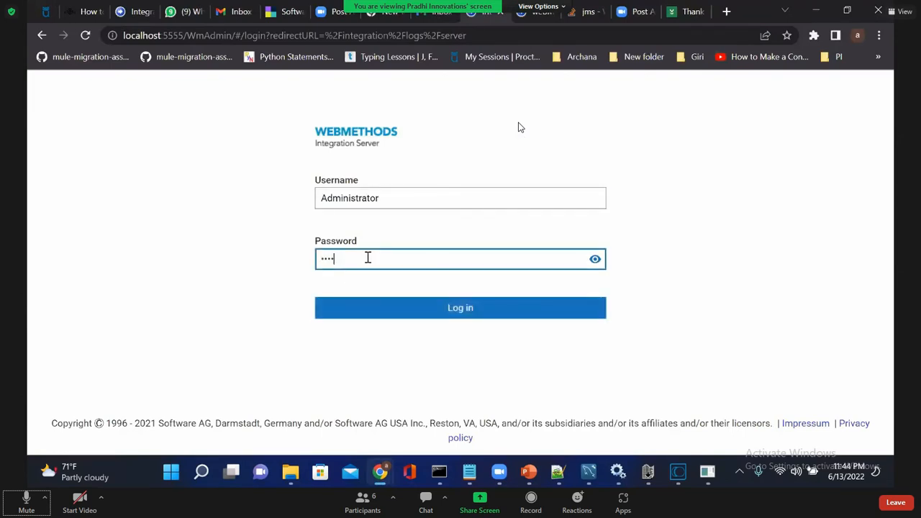
key(Return)
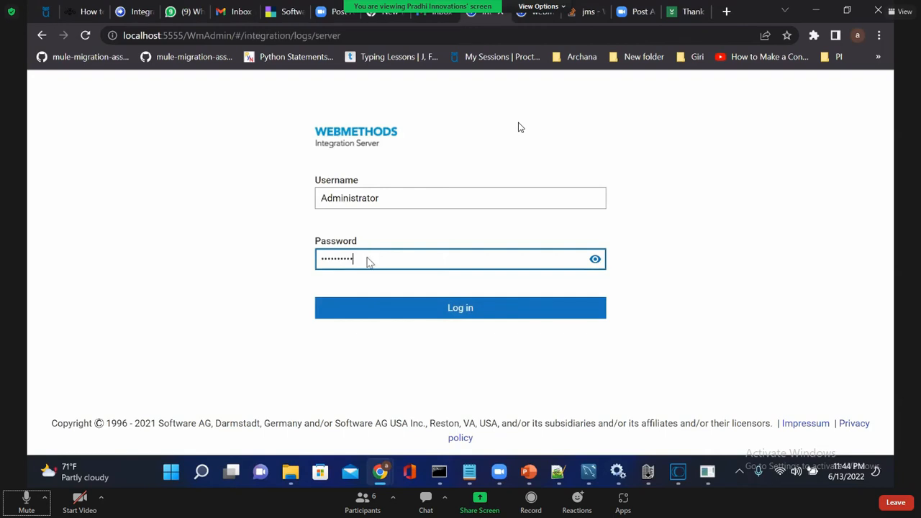
Open the JDBC Adapter's Polling Notifications list and locate the Student notification.
scroll(127, 246, down, 1)
scroll(127, 246, down, 4)
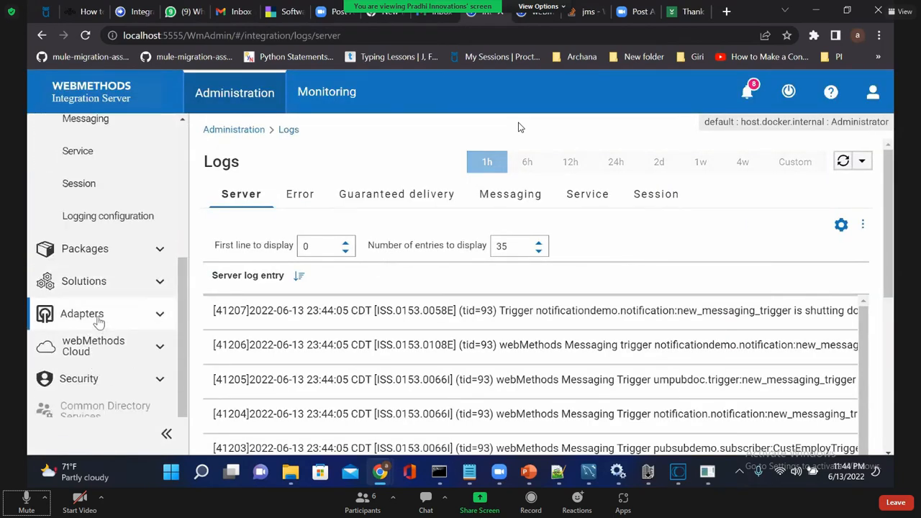
click(81, 313)
click(47, 248)
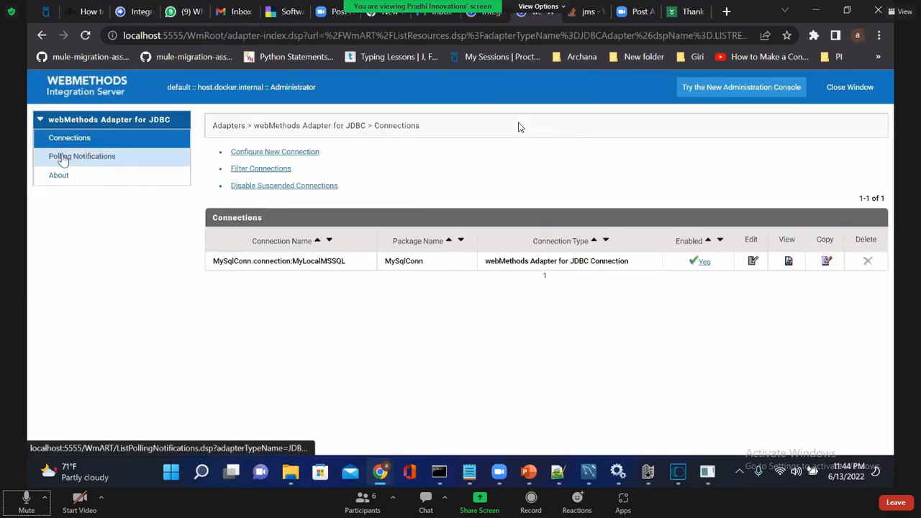
click(102, 160)
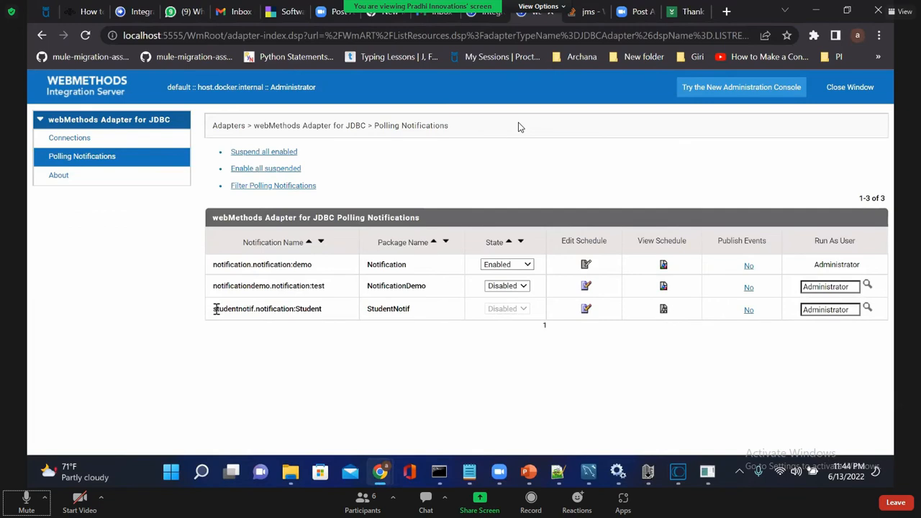
drag(213, 313, 325, 311)
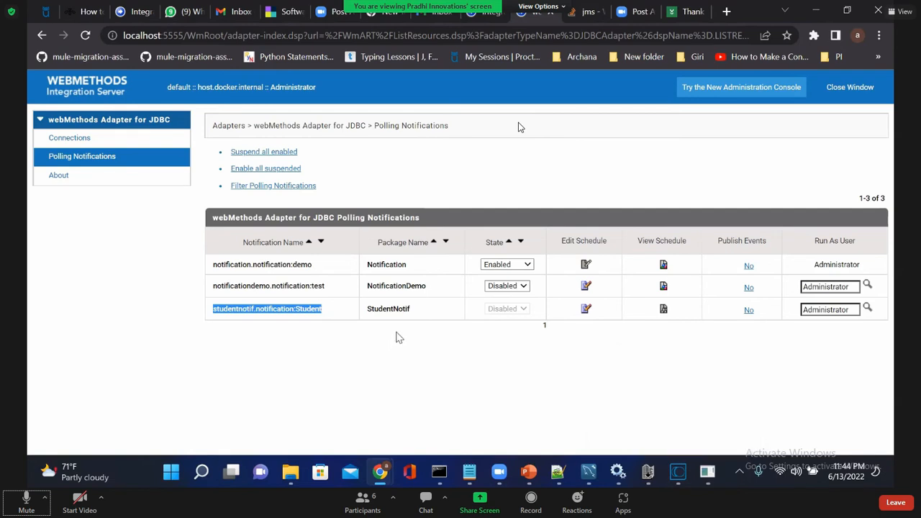
Edit the Student notification's polling interval, set it to start immediately, and save the schedule.
click(586, 310)
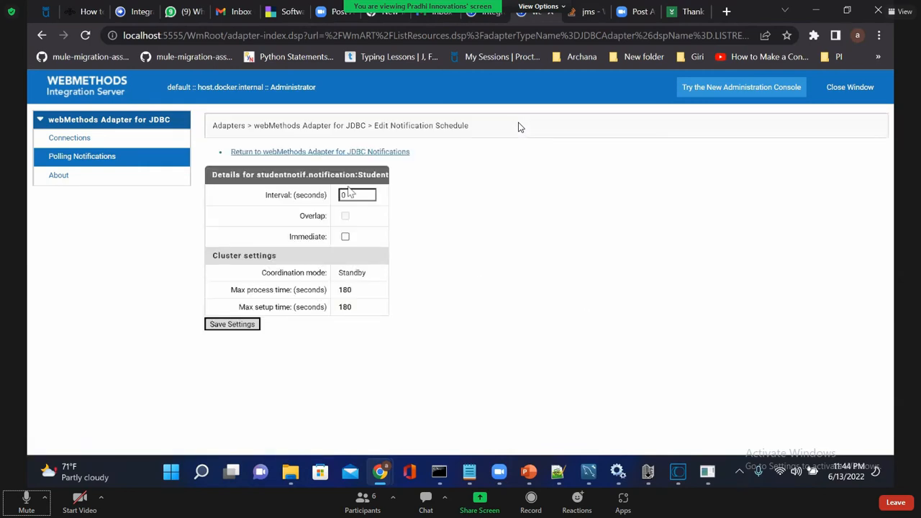
drag(350, 195, 326, 190)
text(10)
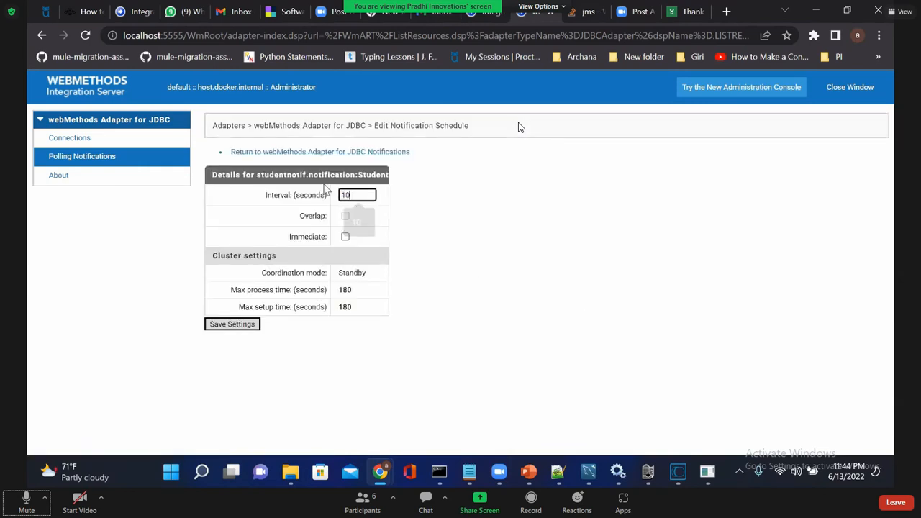
click(345, 237)
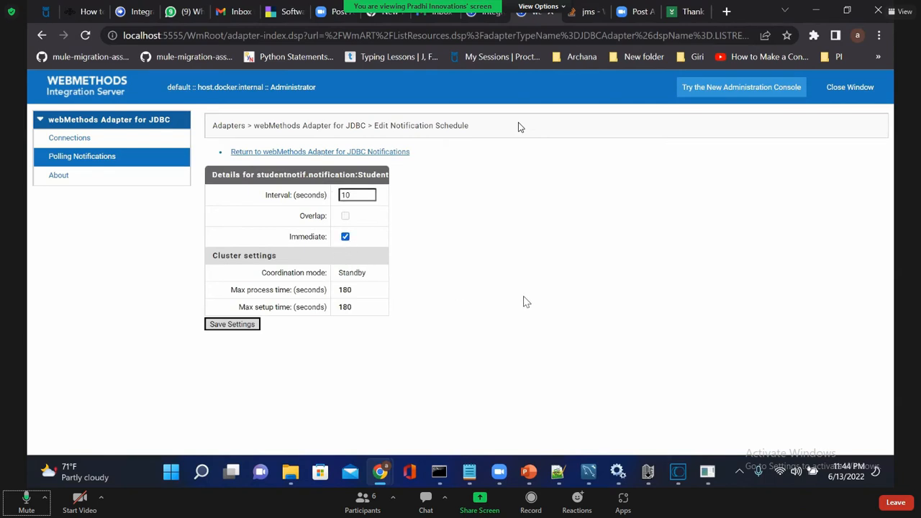
drag(368, 196, 323, 191)
click(650, 341)
click(233, 324)
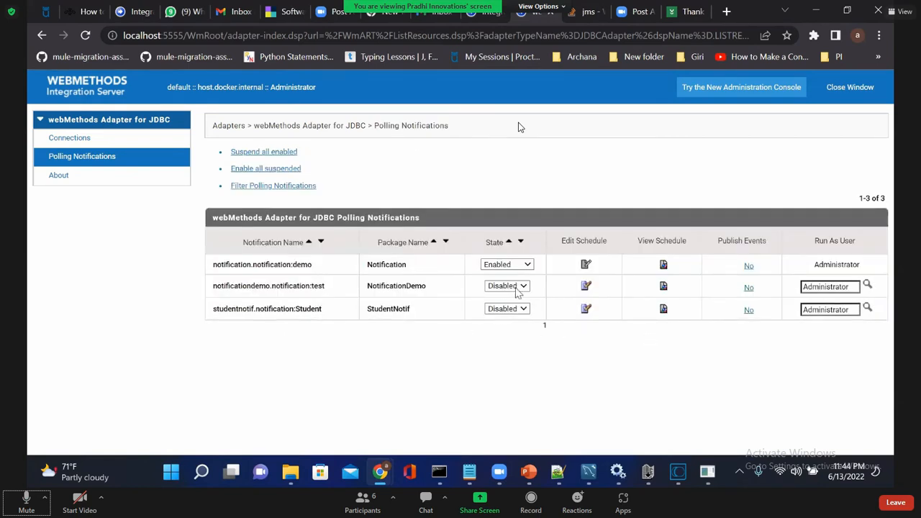
Set the studentnotif.notification:Student notification's state to Enabled and confirm.
click(524, 310)
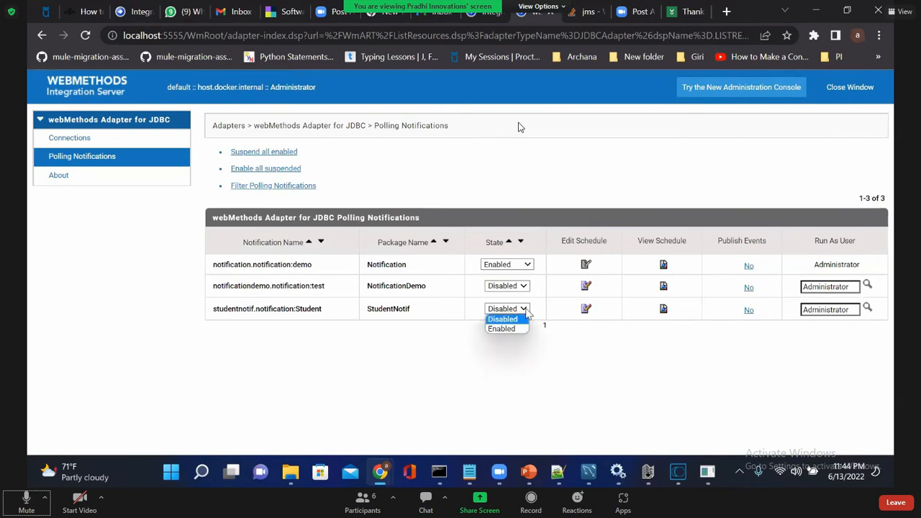
click(517, 329)
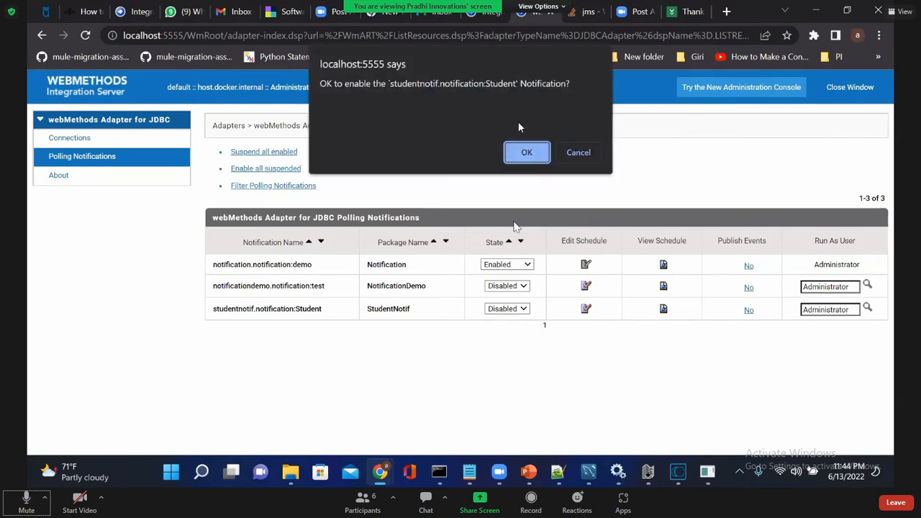
click(521, 154)
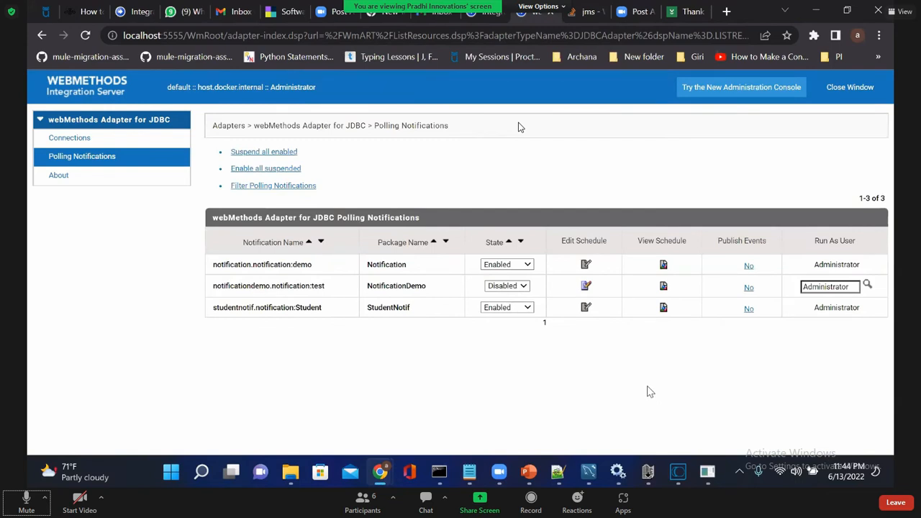
click(589, 472)
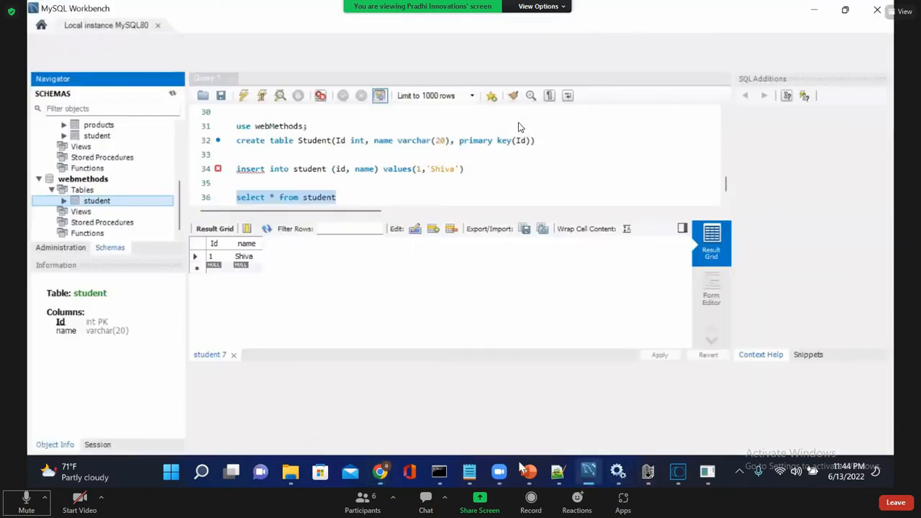
Refresh the tables and inspect wmbstud1brkqeey's columns Id, name, WM_ROWID and wm_sendTime against student.
right_click(89, 202)
right_click(90, 190)
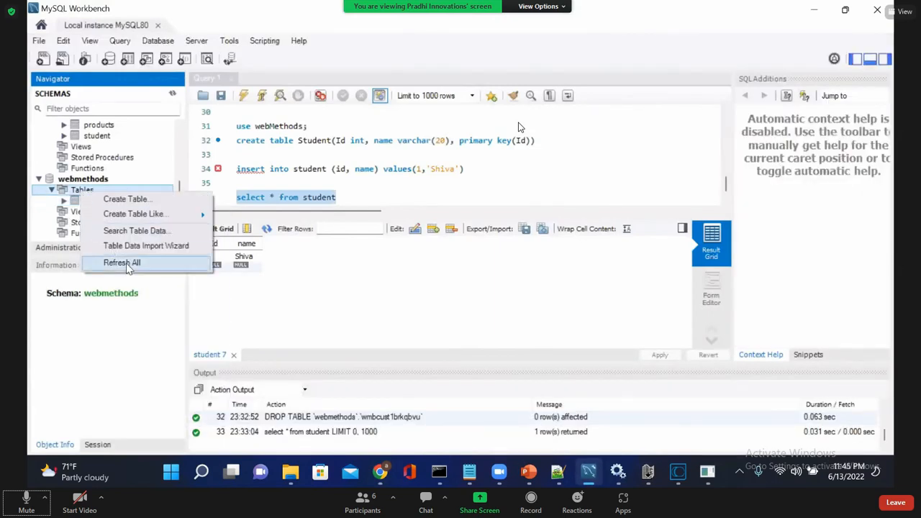
click(122, 261)
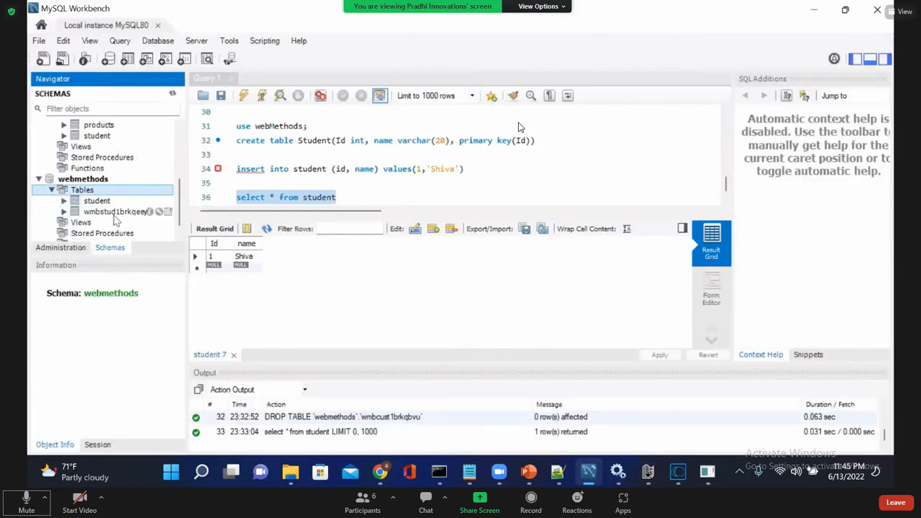
drag(188, 166, 240, 167)
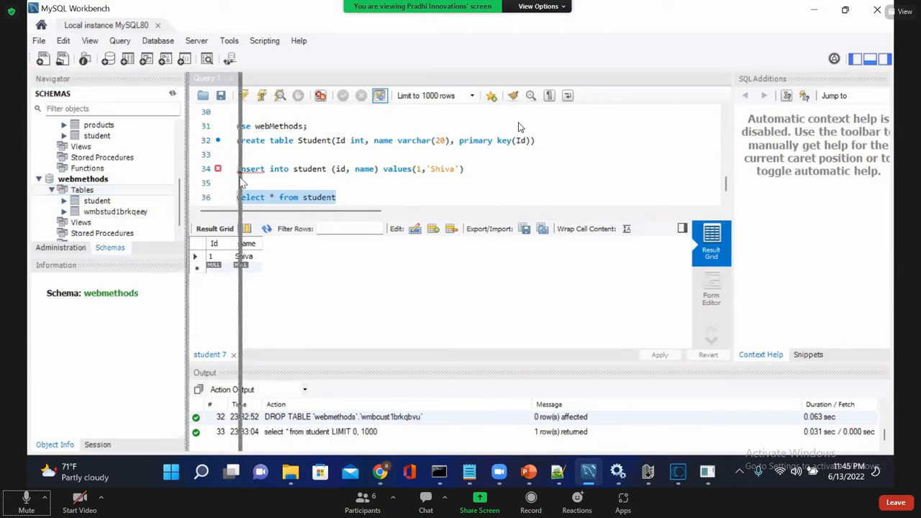
click(115, 211)
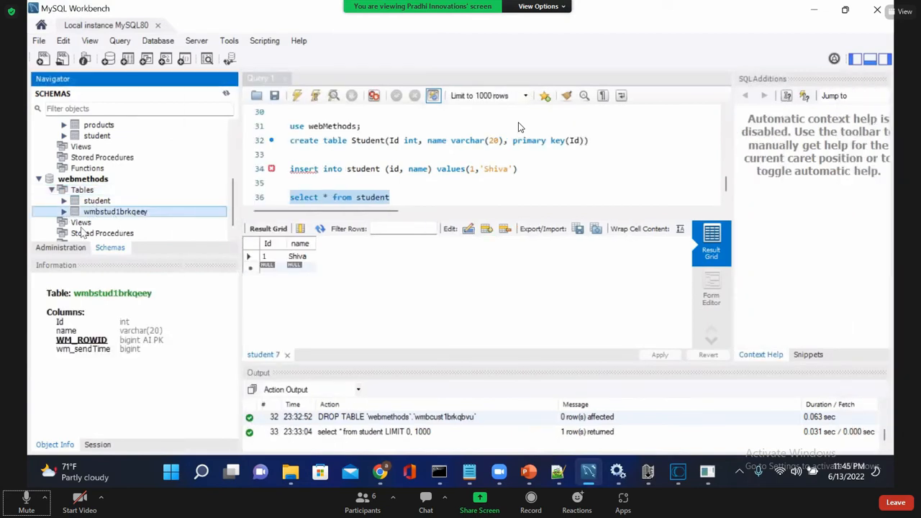
click(64, 211)
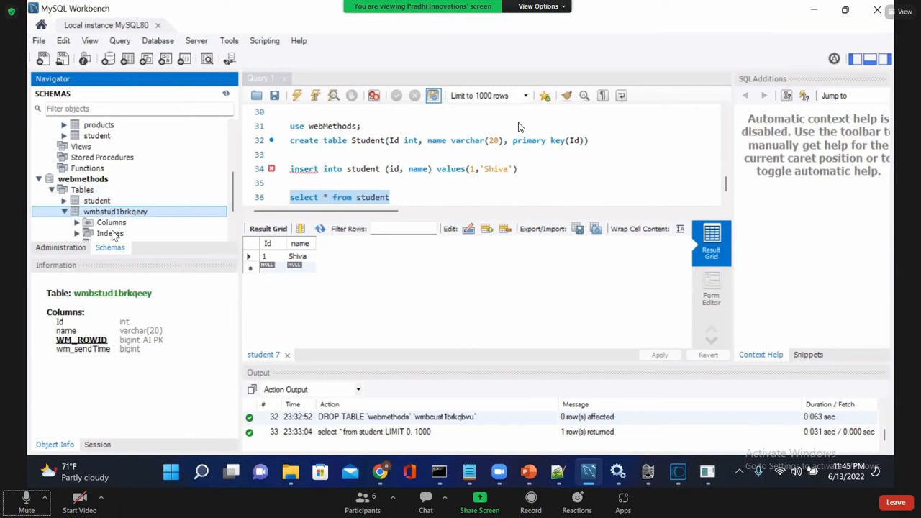
click(98, 202)
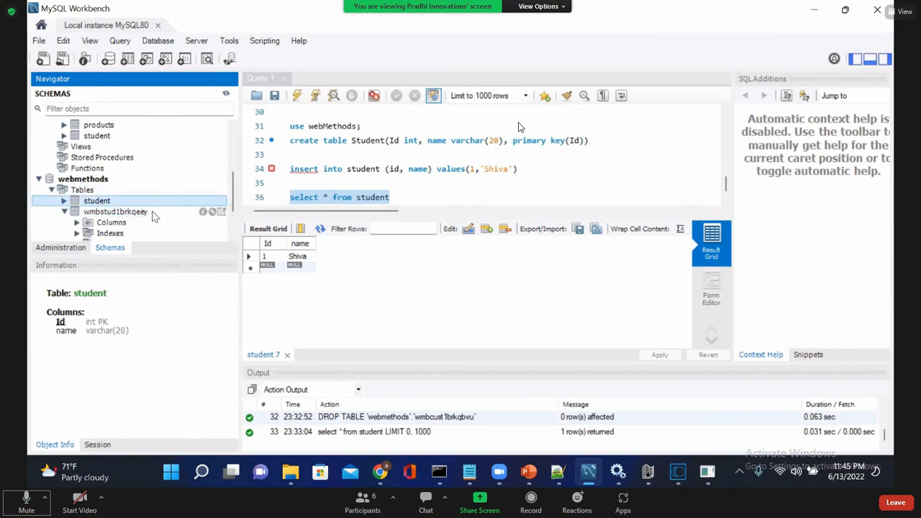
click(131, 215)
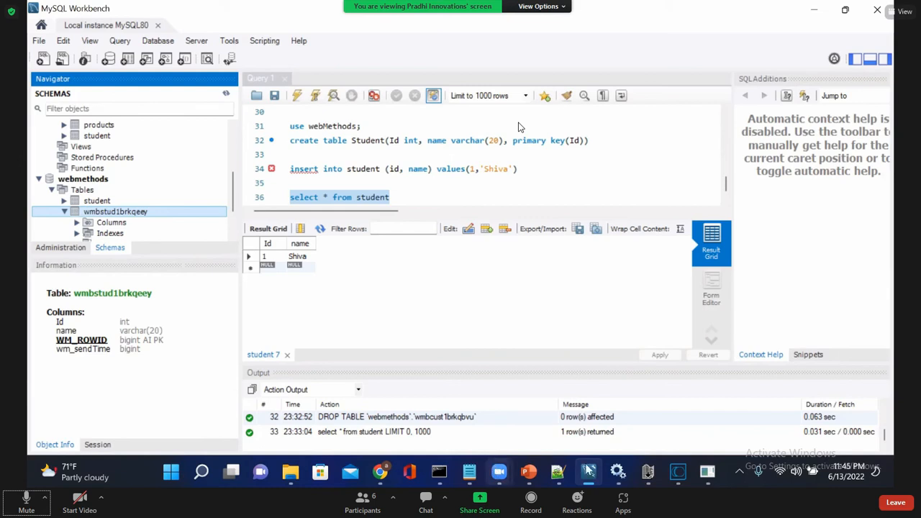
scroll(101, 194, down, 1)
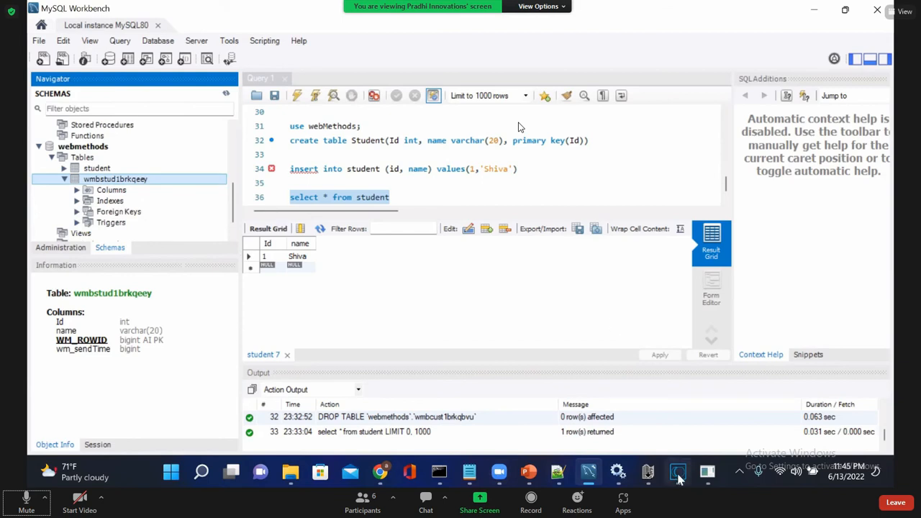
mouse_move(589, 477)
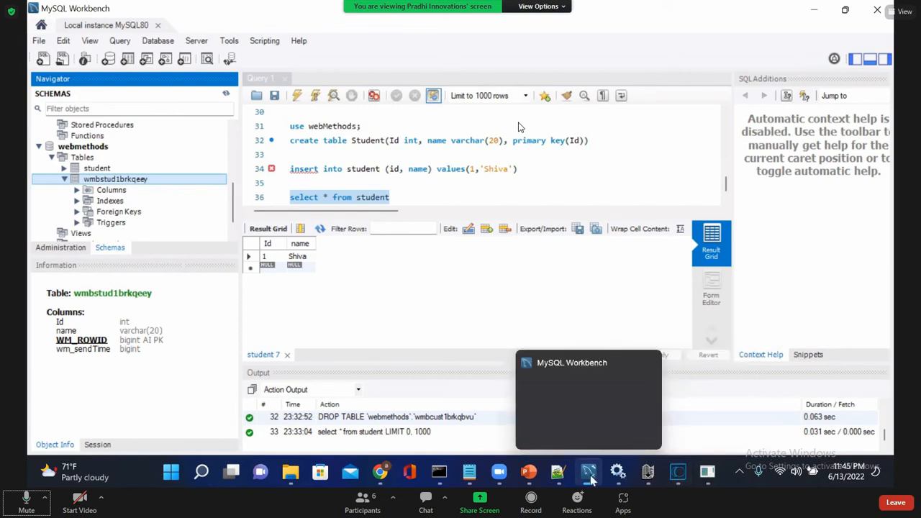
Write and execute an insert adding a second student with id 2, name 'Giri'.
click(432, 197)
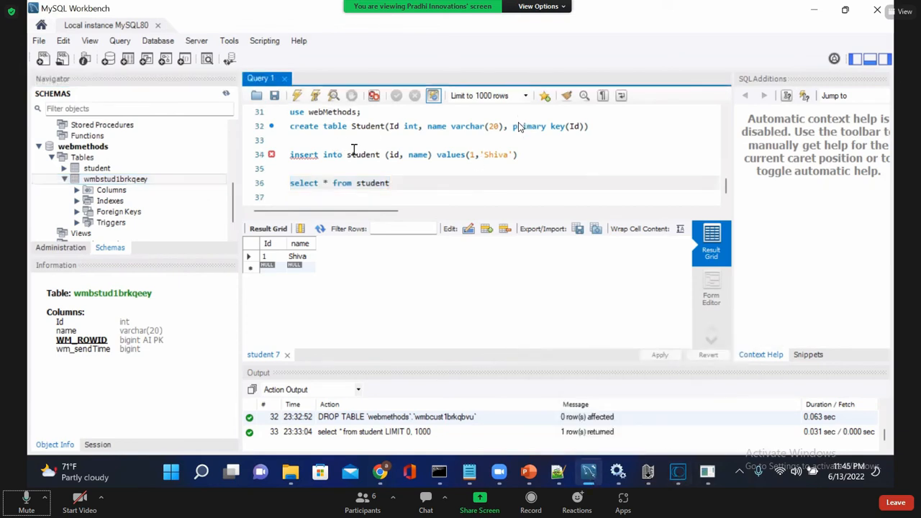
key(Return)
key(Return)
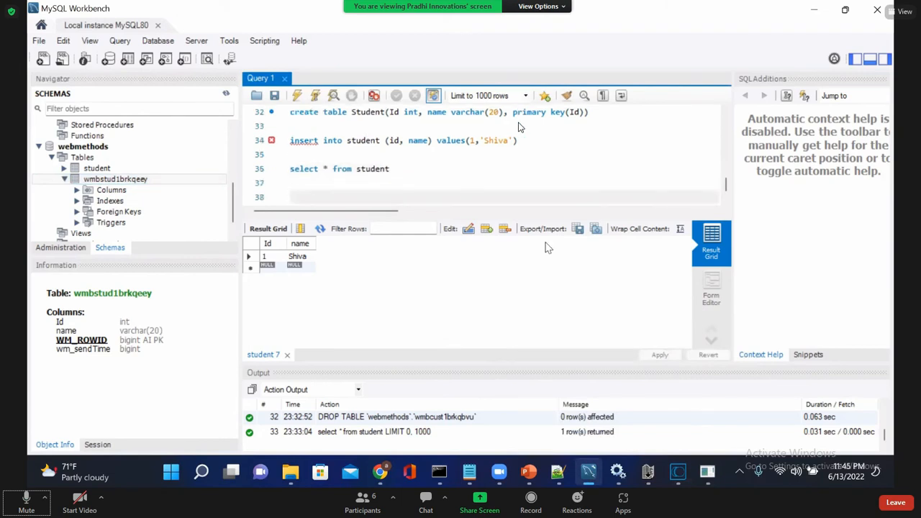
text(insert into student ()
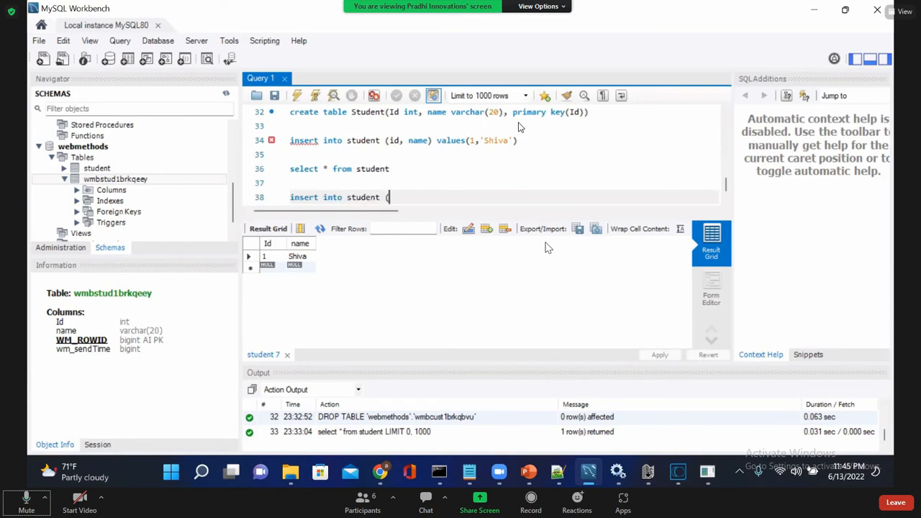
text(name) values(2, 'Giri)
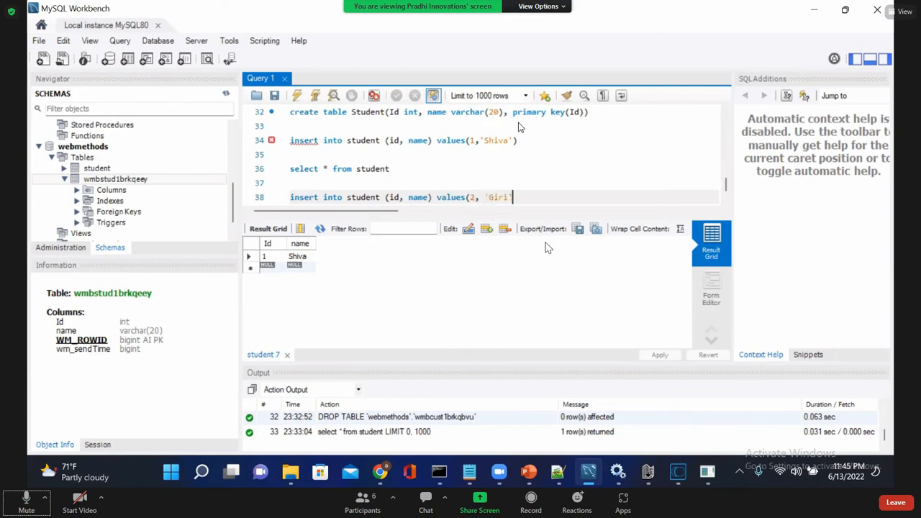
drag(569, 197, 278, 192)
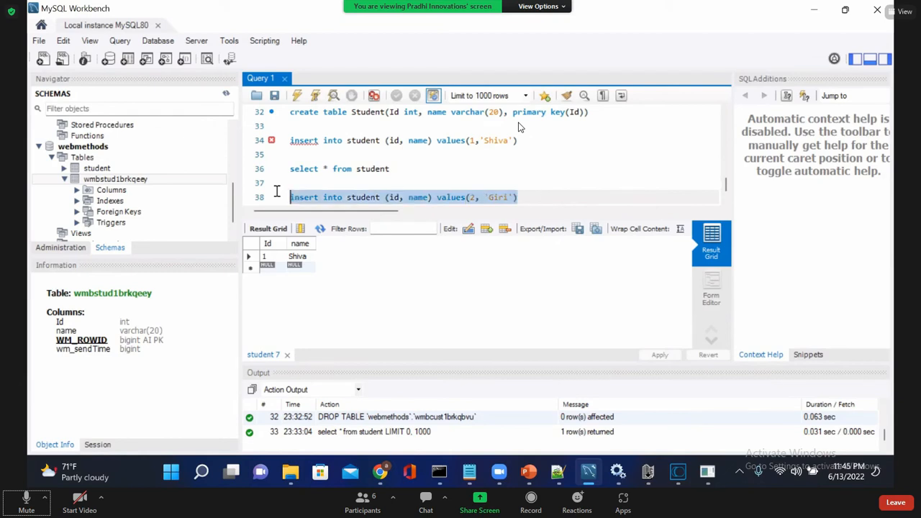
click(297, 95)
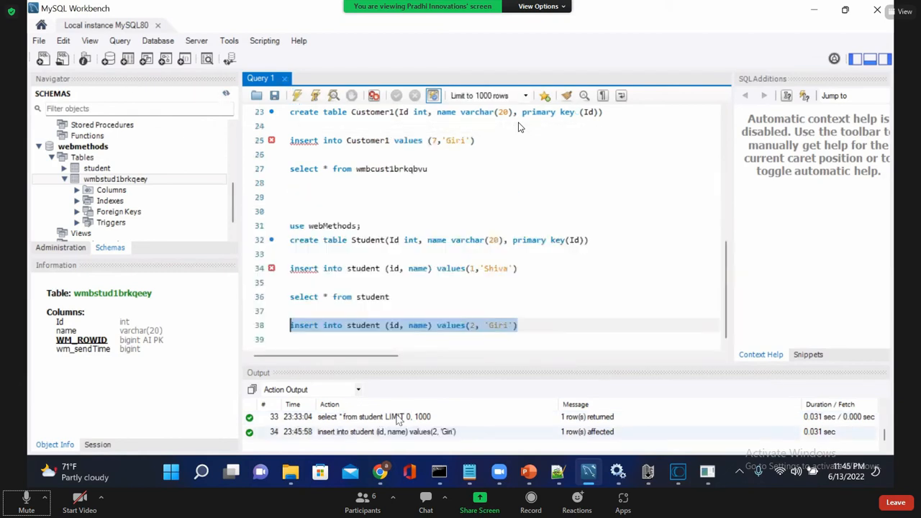
Run 'select * from student' to list both rows, Shiva and Giri.
drag(402, 298, 274, 297)
click(296, 95)
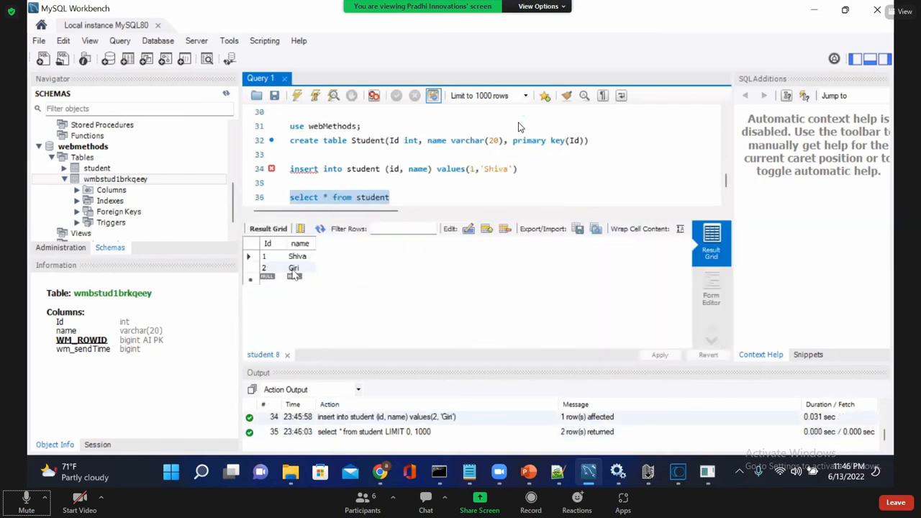
mouse_move(682, 480)
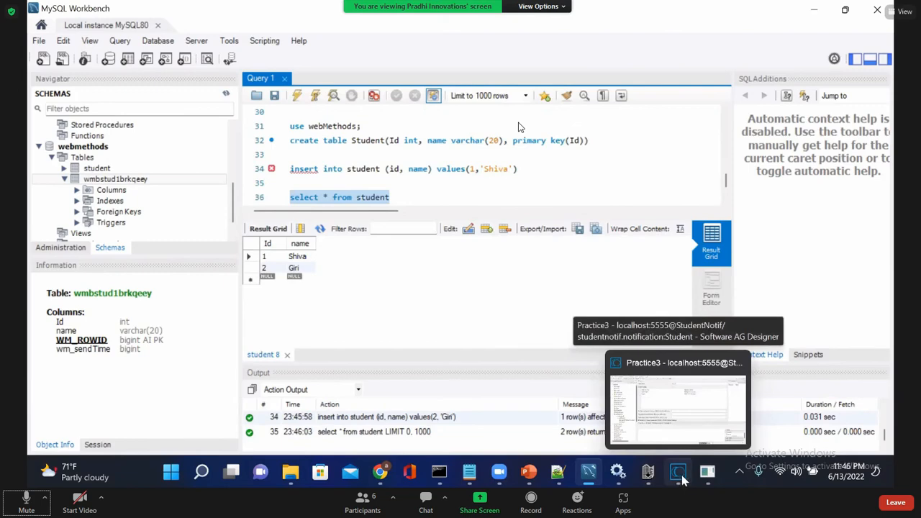
Show the slide 8 diagram and highlight its Table, Buffer table and Flow Service shapes.
click(683, 479)
click(682, 479)
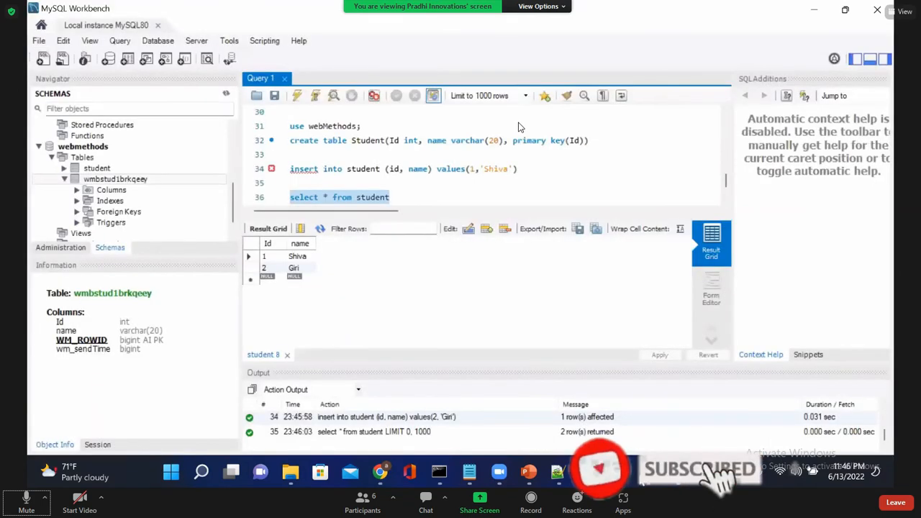
click(528, 472)
click(424, 237)
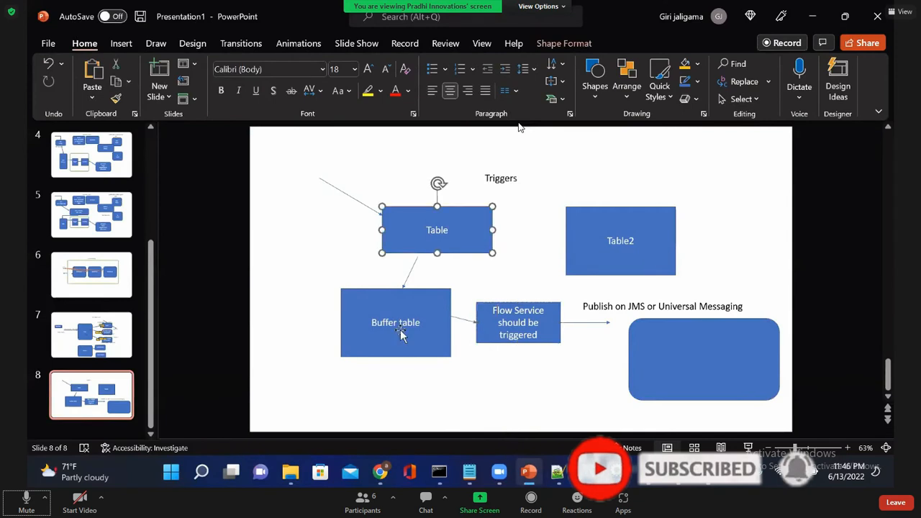
click(401, 335)
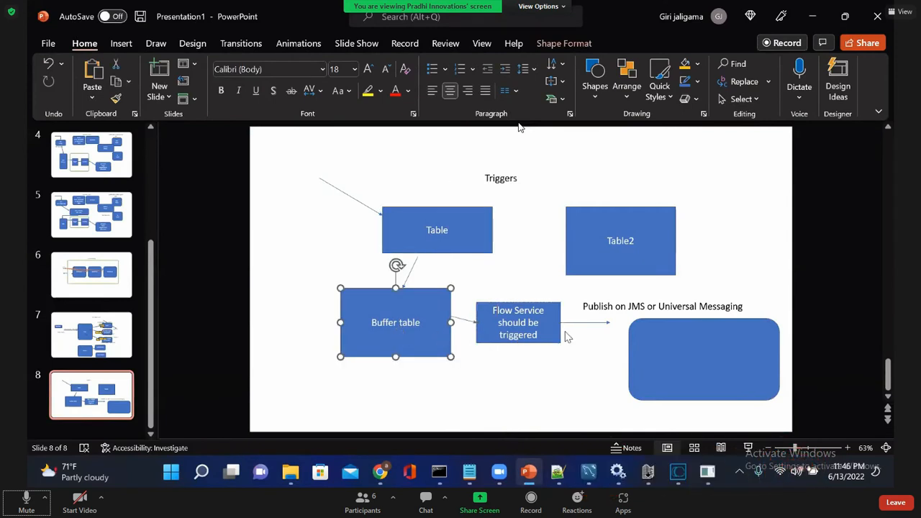
click(535, 332)
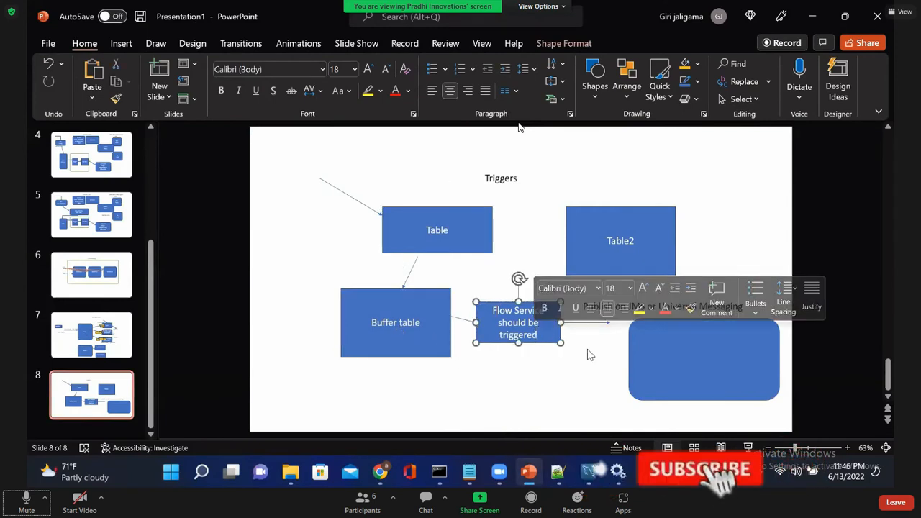
click(385, 370)
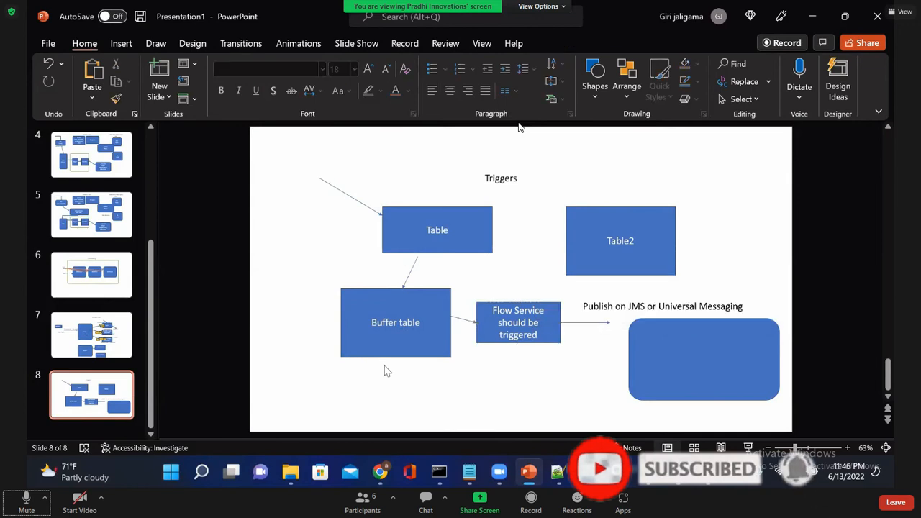
click(403, 329)
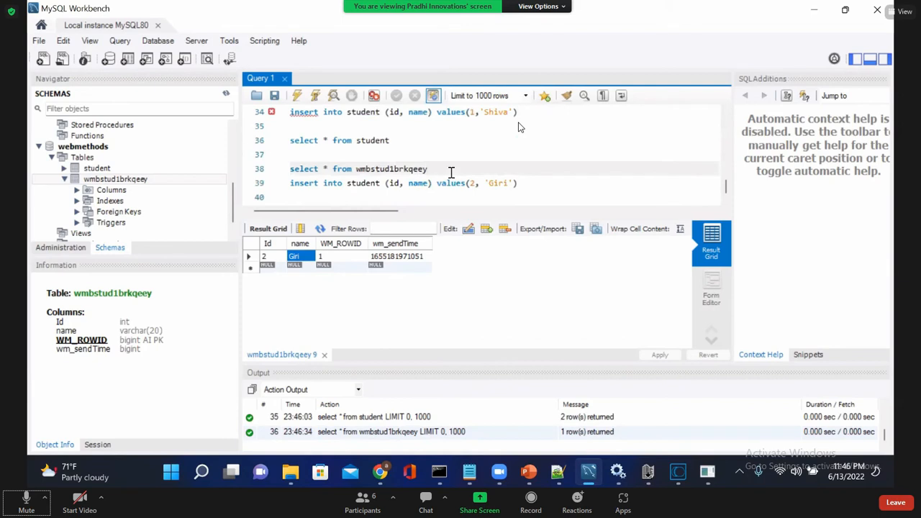
Inspect the buffer table row's name and wm_sendTime values.
key(Return)
click(293, 257)
double_click(379, 257)
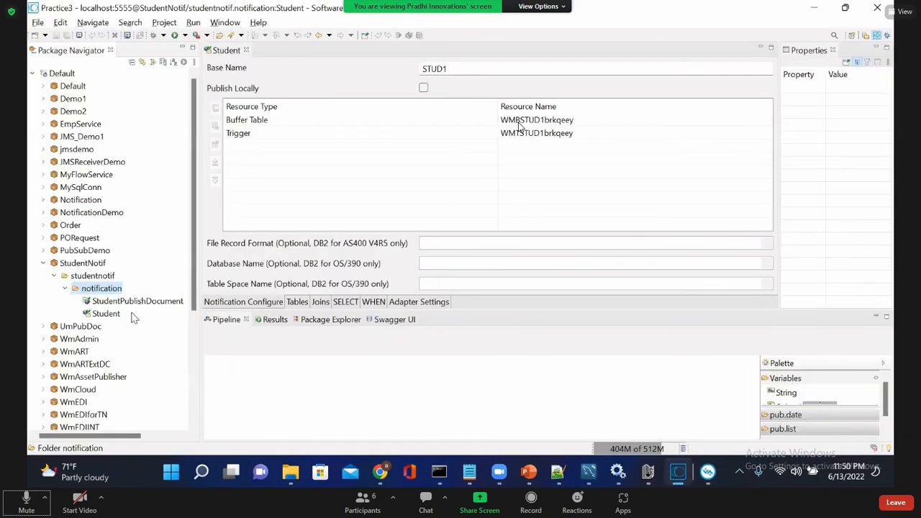
Run 'select * from wmbstud1brkqeey' to confirm three buffered rows, then highlight the diagram's Buffer table.
click(586, 477)
click(446, 297)
key(ctrl+Return)
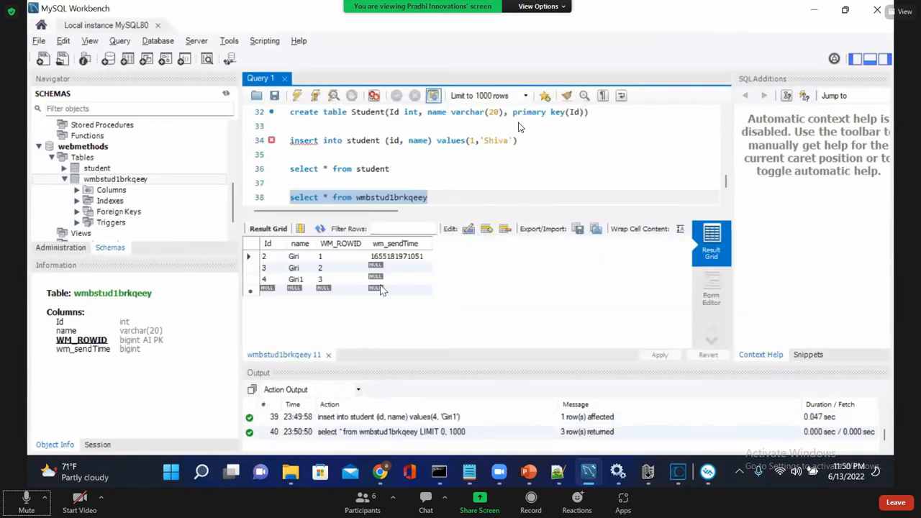
click(477, 169)
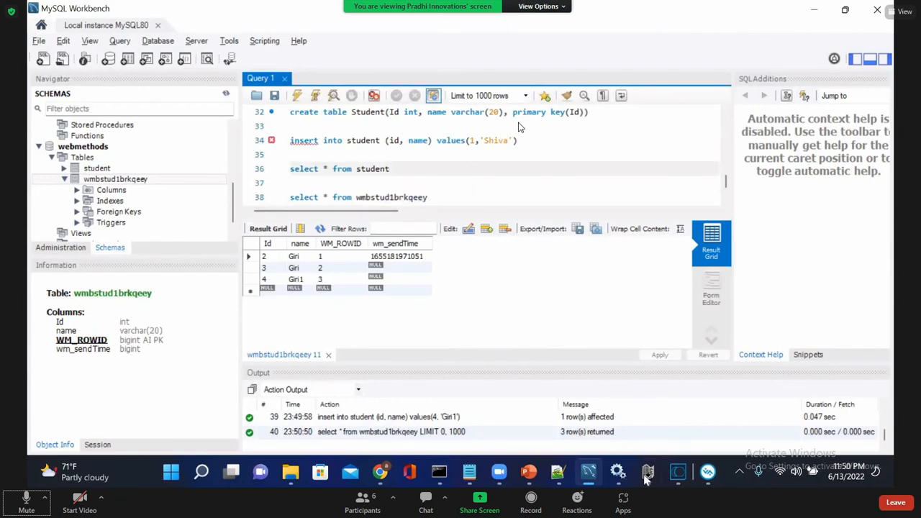
click(529, 471)
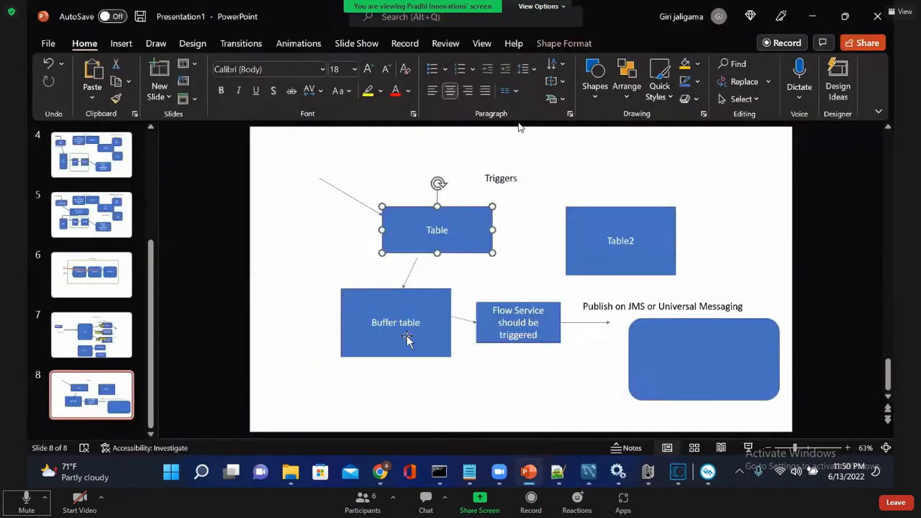
click(405, 339)
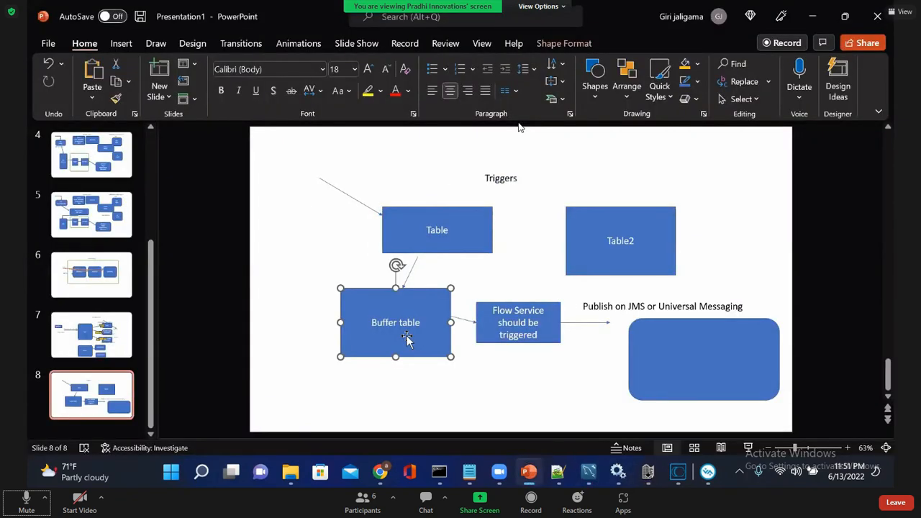
click(528, 313)
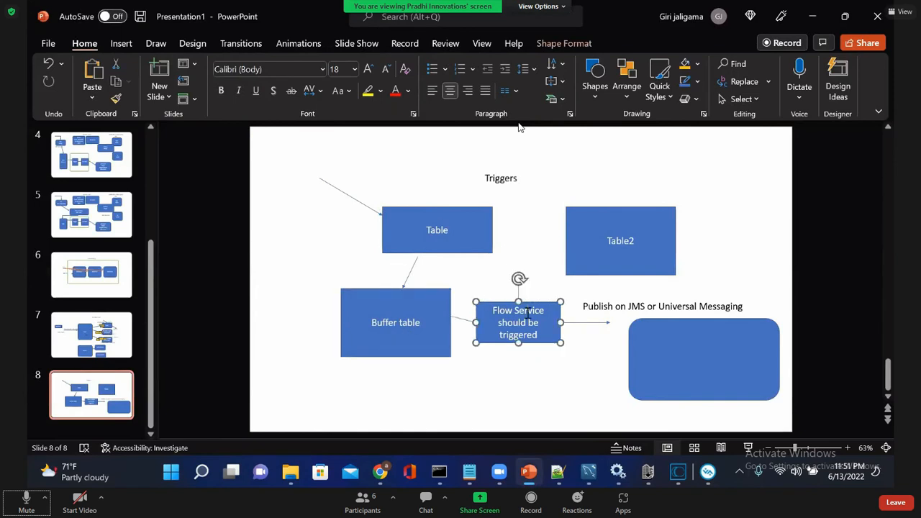
click(585, 308)
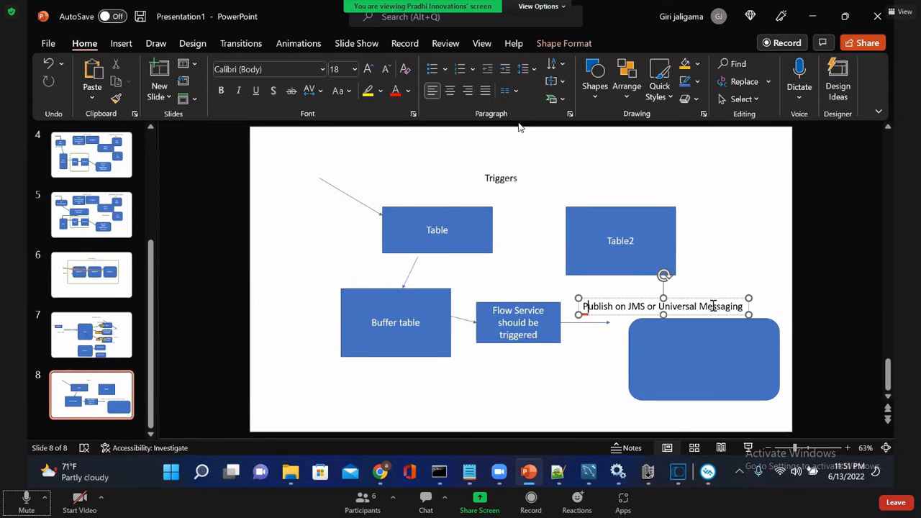
click(497, 405)
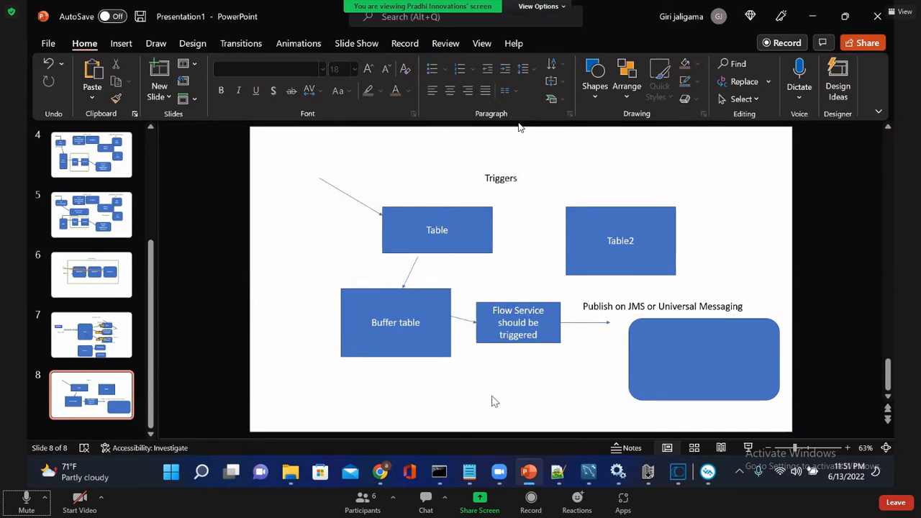
click(655, 309)
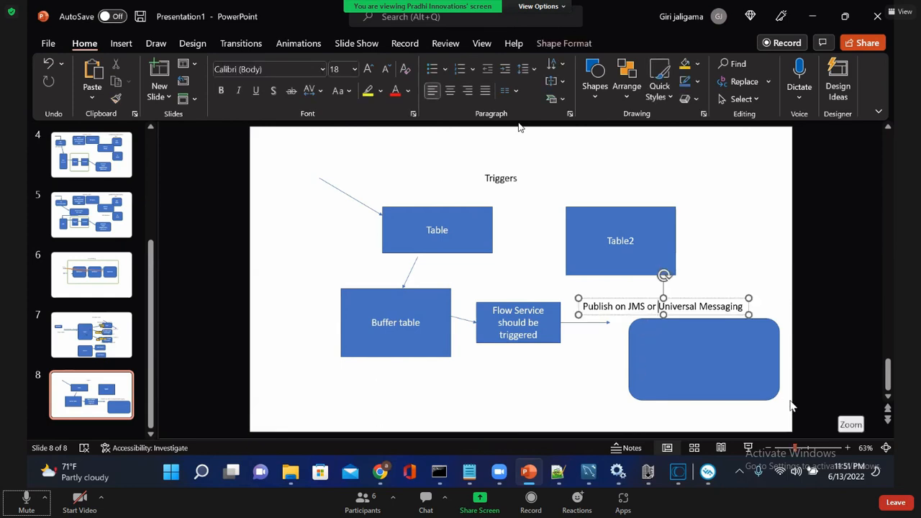